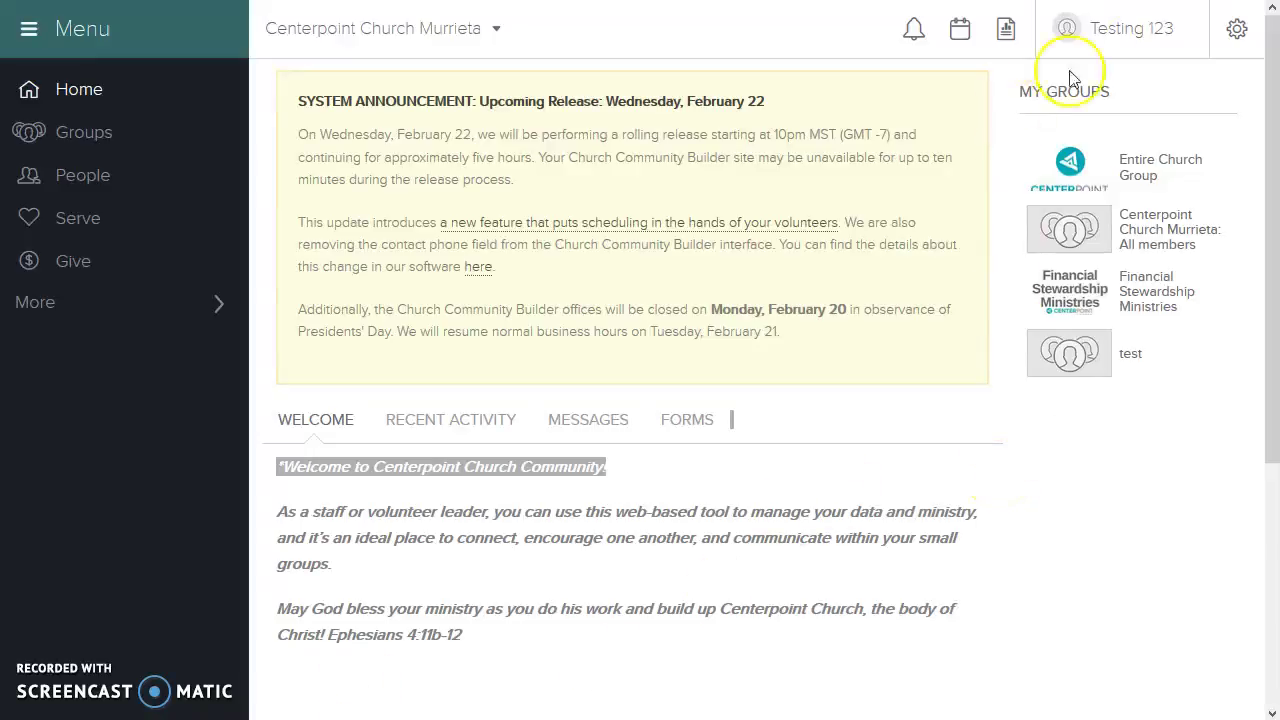
Open the Check-In setups page from the System Settings gear menu
{"action": "left_click", "coordinate": [1238, 36]}
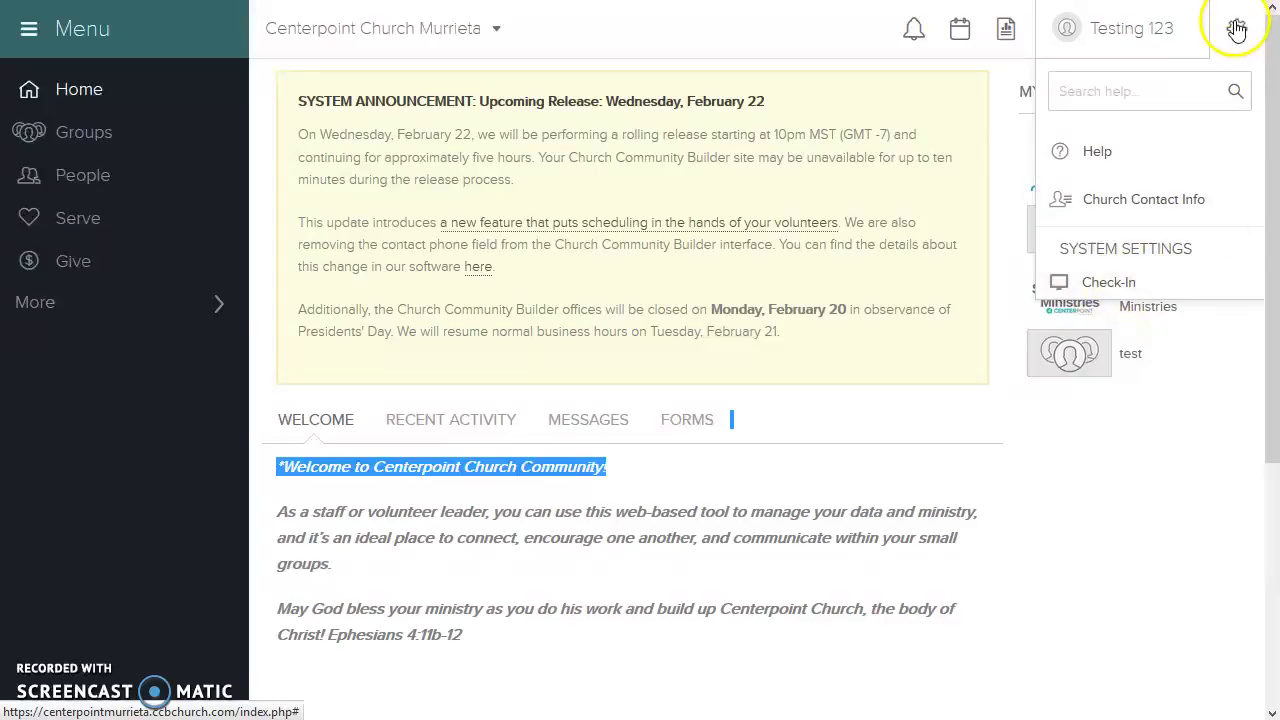
{"action": "left_click", "coordinate": [1102, 284]}
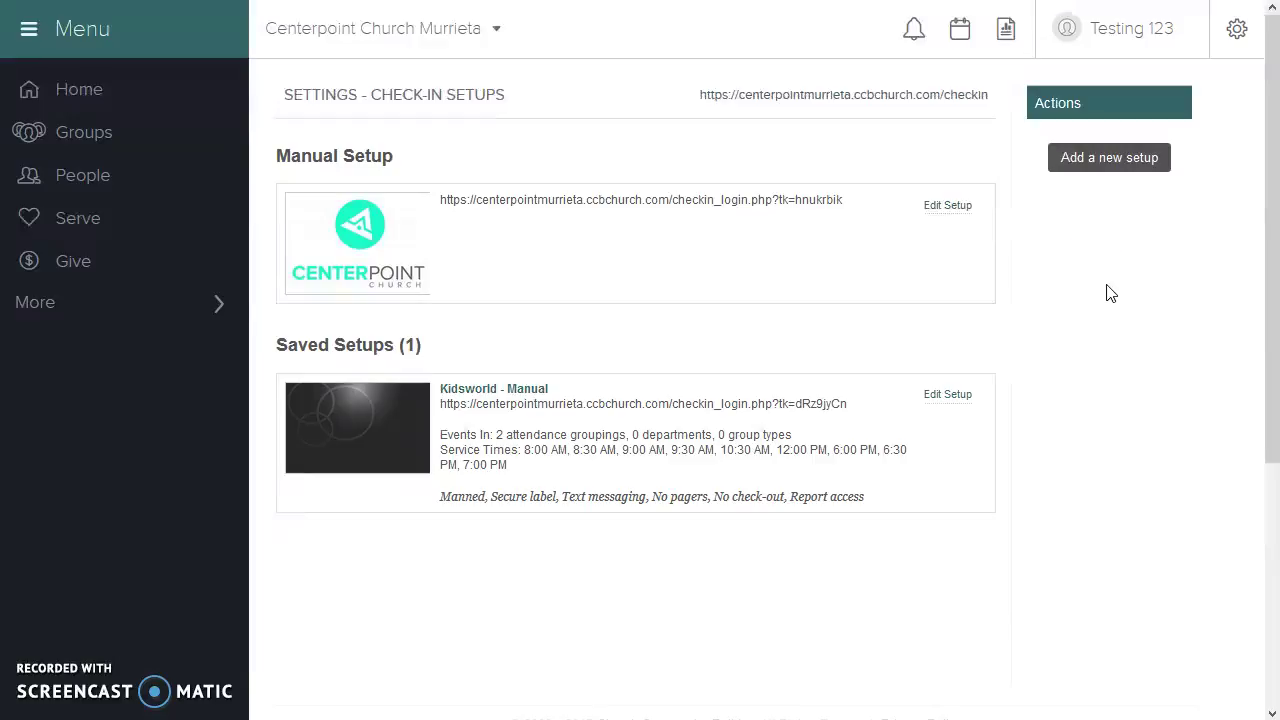
Resave the Manual Setup, keeping its existing check-in password
{"action": "left_click", "coordinate": [962, 206]}
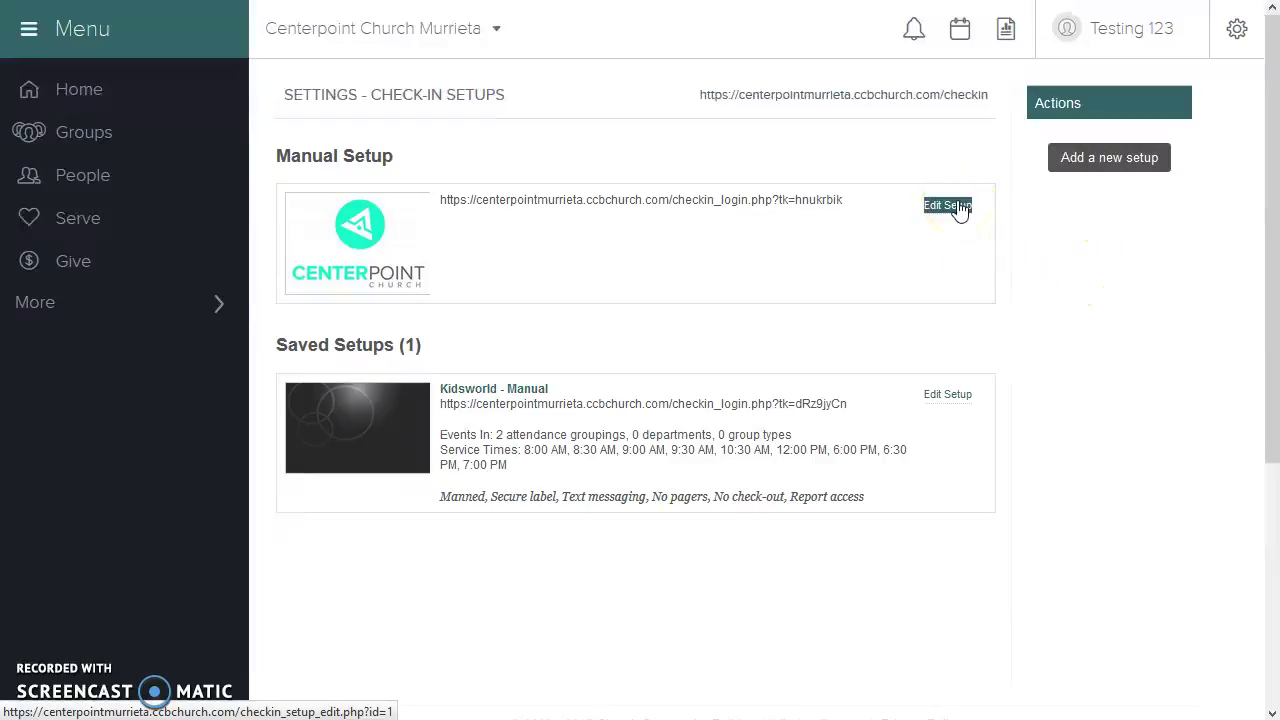
{"action": "left_click", "coordinate": [823, 209]}
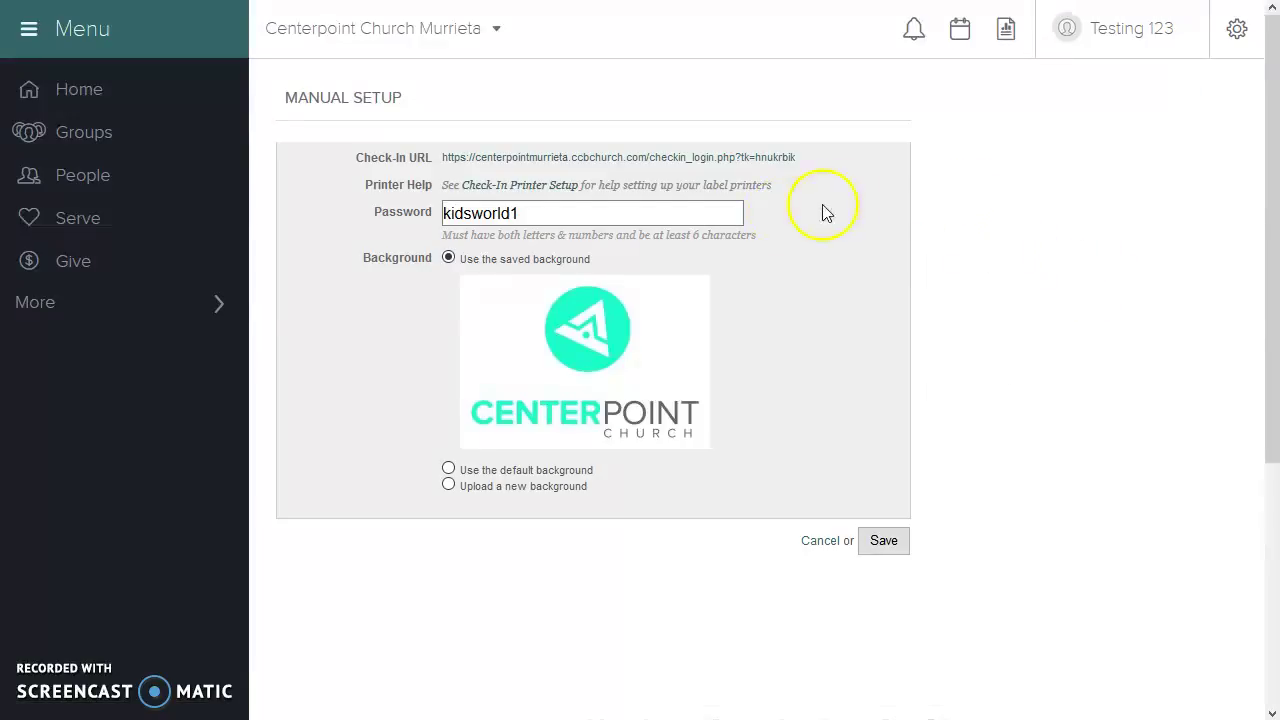
{"action": "left_click", "coordinate": [527, 213]}
{"action": "left_click", "coordinate": [532, 213]}
{"action": "left_click", "coordinate": [889, 548]}
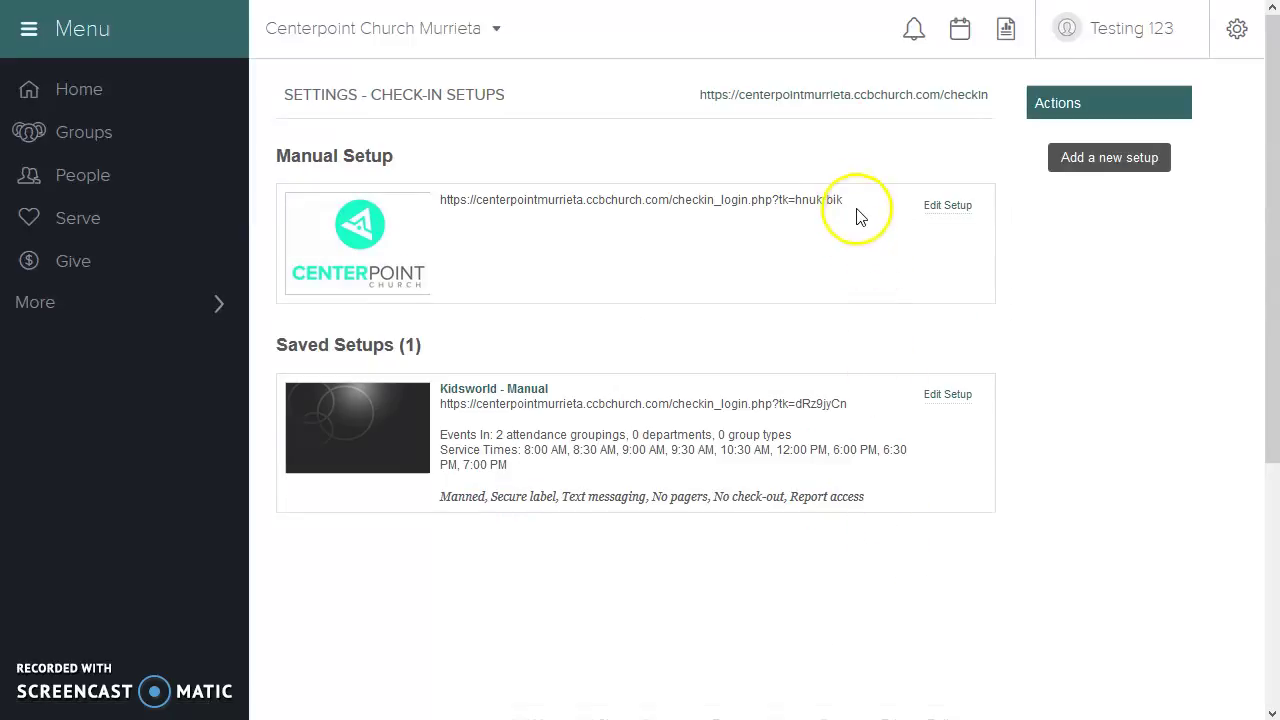
Select the Manual Setup's check-in login URL, then bring up Kidsworld - Manual for editing
{"action": "left_click_drag", "start_coordinate": [845, 199], "coordinate": [436, 197]}
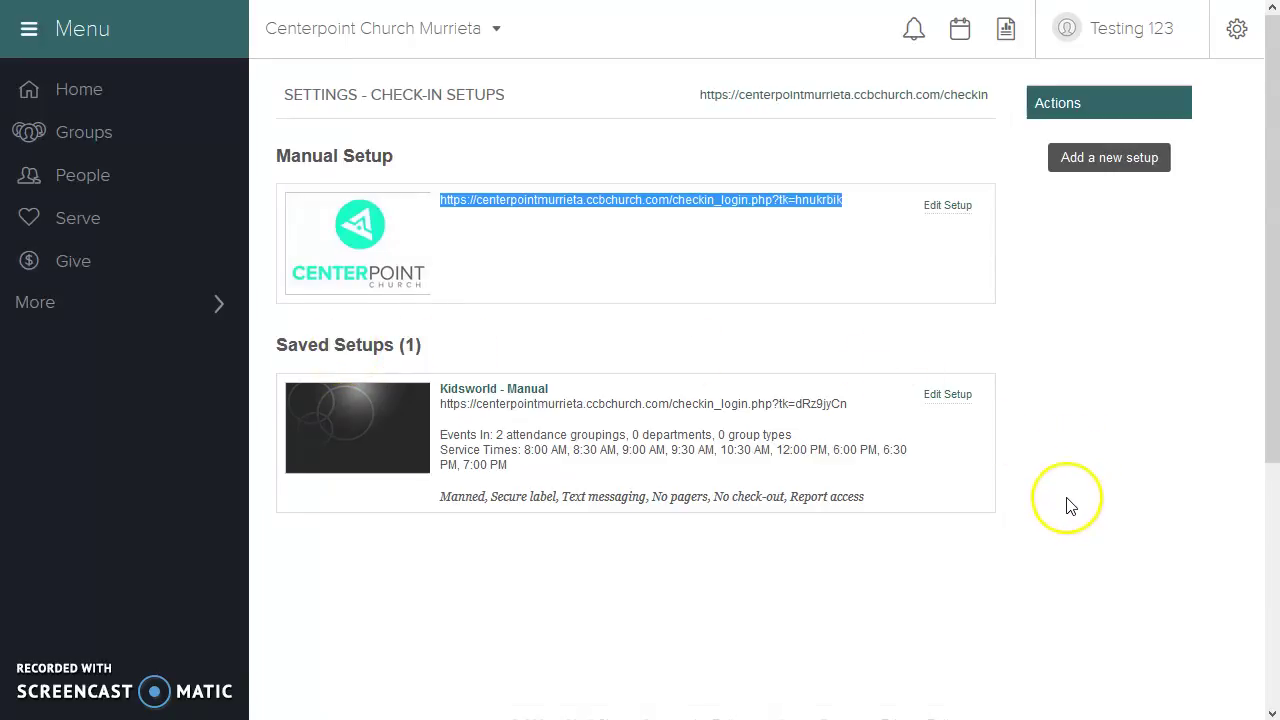
{"action": "left_click", "coordinate": [955, 400]}
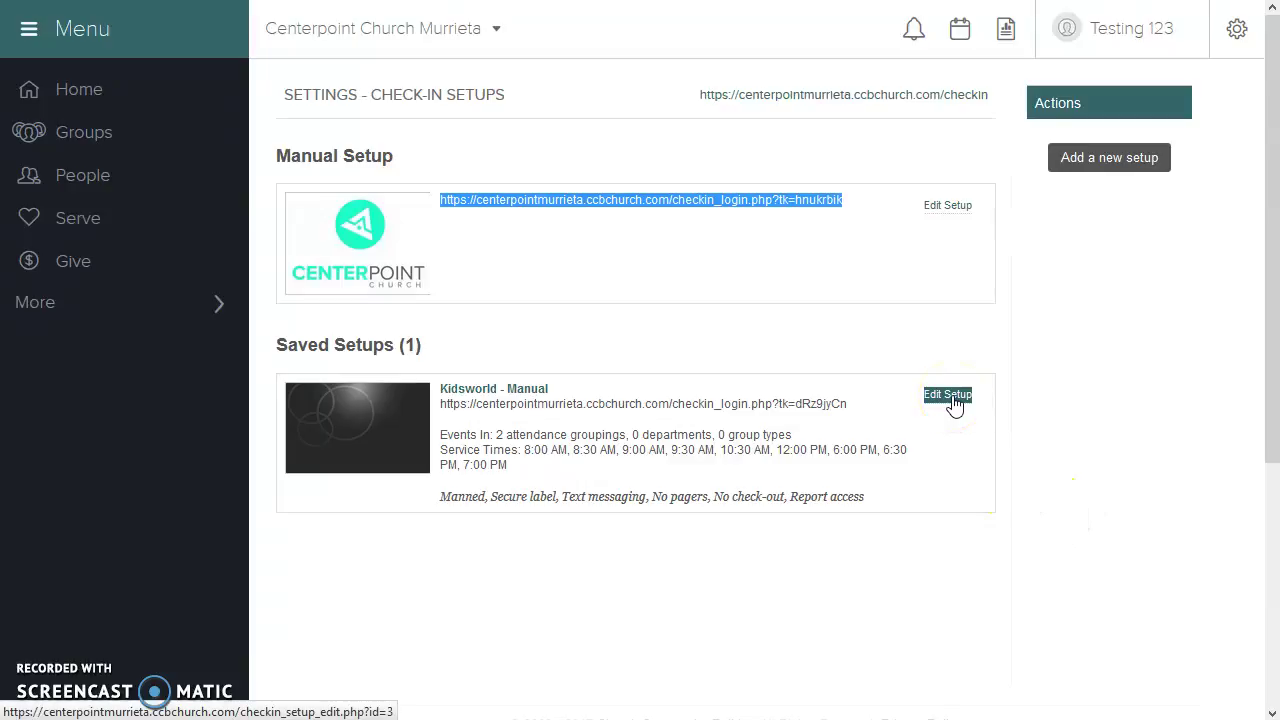
{"action": "left_click", "coordinate": [1120, 160]}
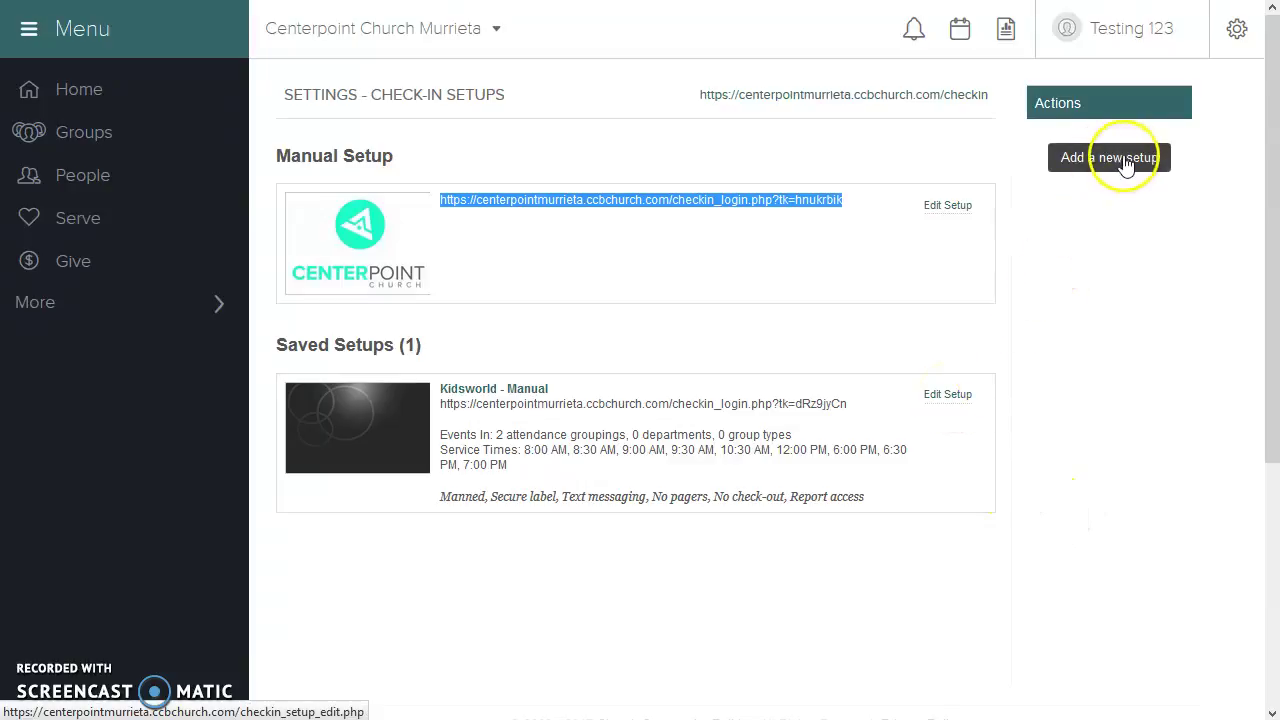
Edit Kidsworld - Manual, leaving its password unchanged, and review its event settings
{"action": "left_click", "coordinate": [945, 397]}
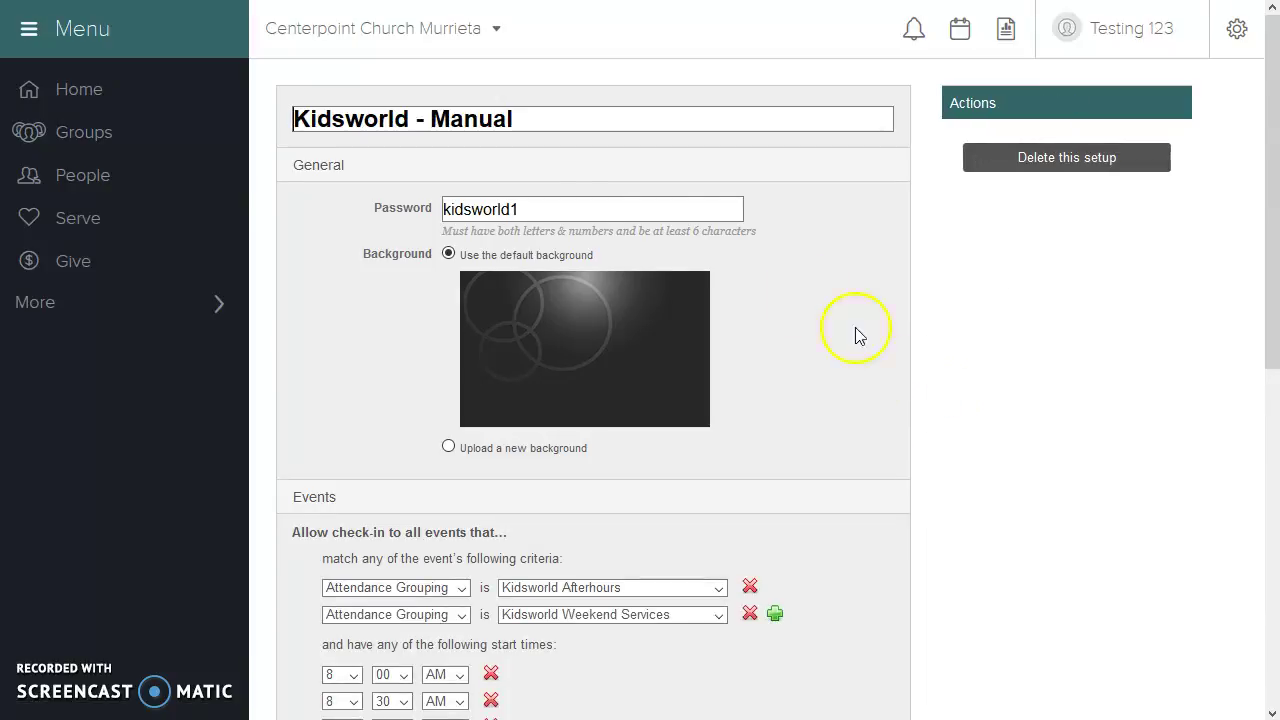
{"action": "left_click", "coordinate": [540, 209]}
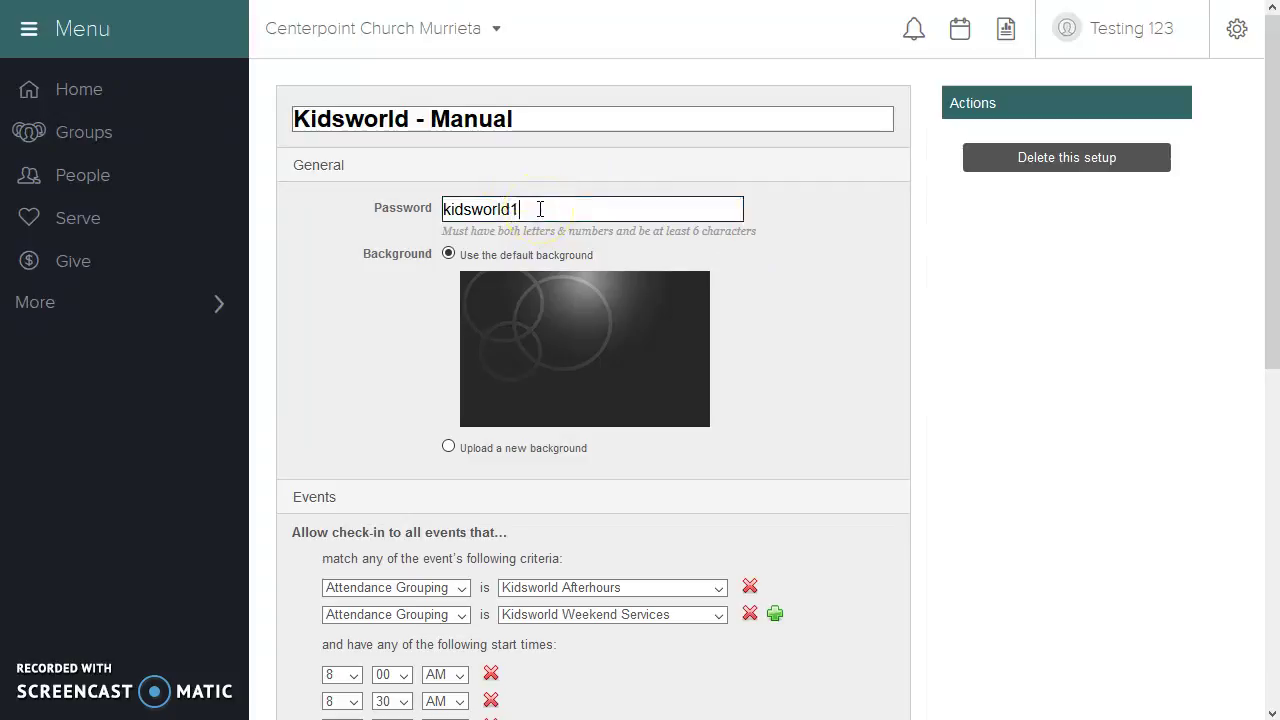
{"action": "left_click", "coordinate": [549, 334]}
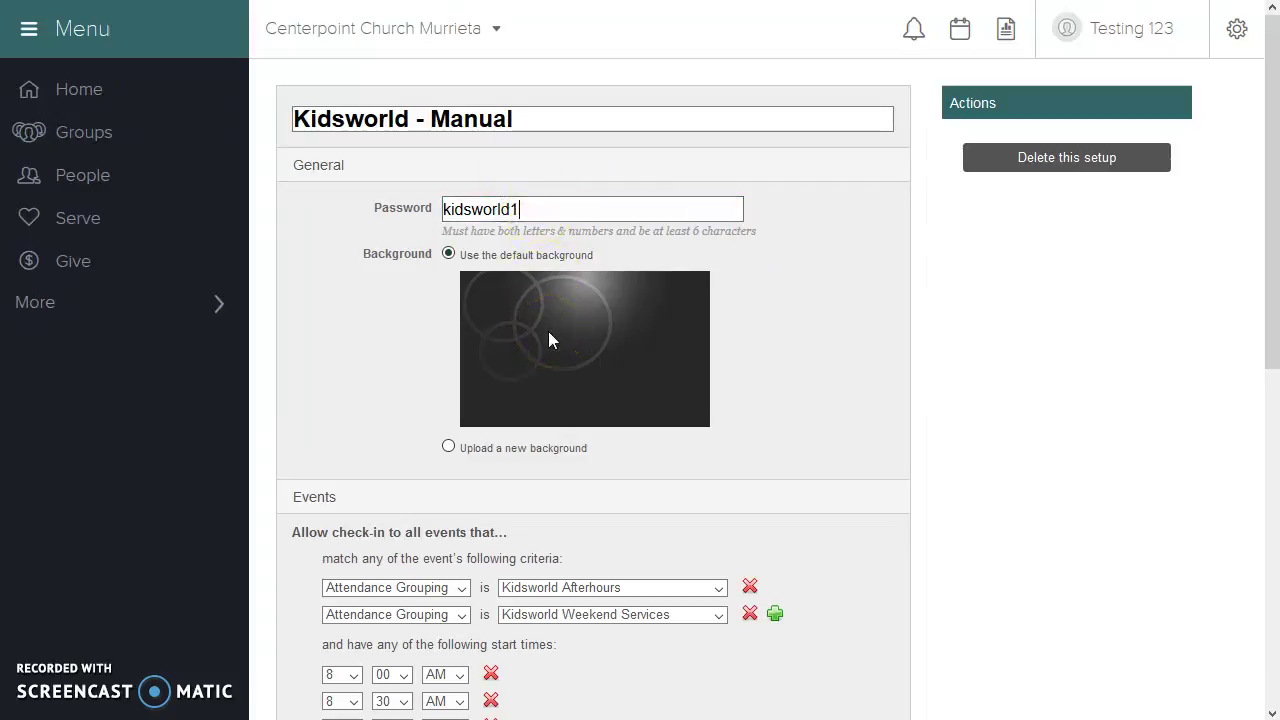
{"action": "scroll", "coordinate": [876, 360], "scroll_direction": "down", "scroll_amount": 2}
{"action": "scroll", "coordinate": [876, 366], "scroll_direction": "down", "scroll_amount": 2}
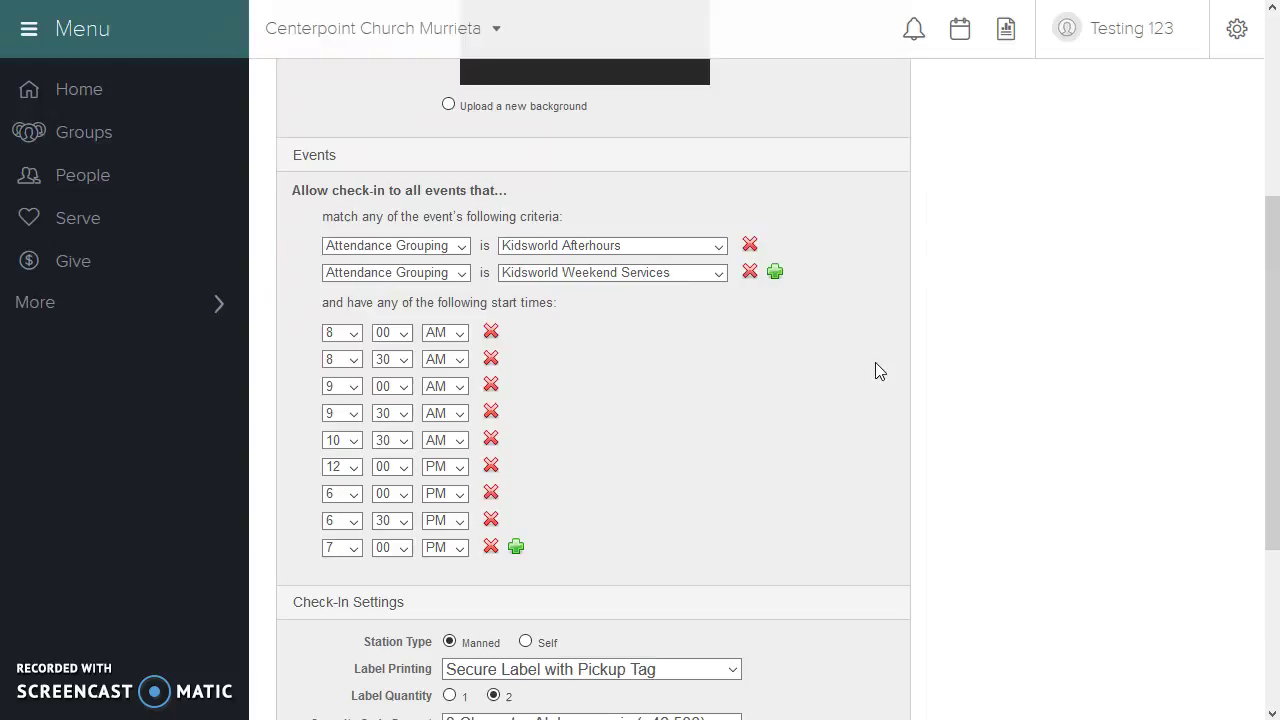
{"action": "left_click", "coordinate": [762, 362]}
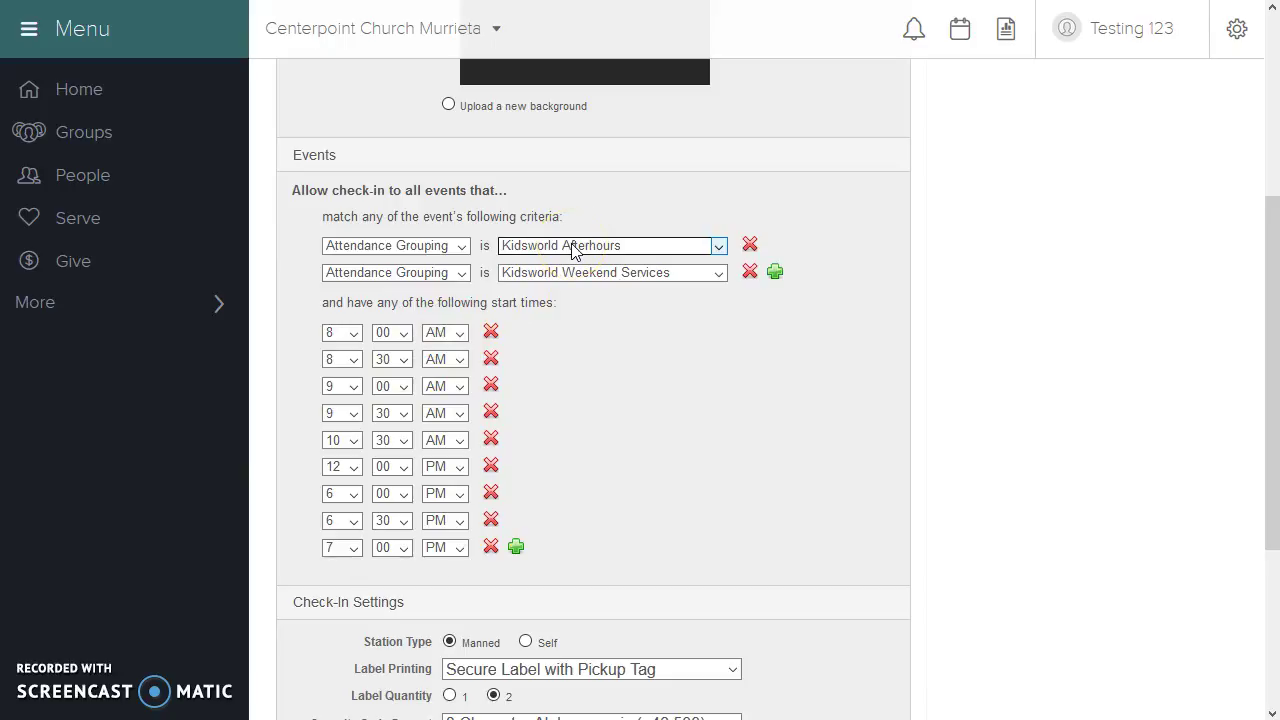
Keep the Kidsworld Weekend Services grouping as is and save Kidsworld - Manual
{"action": "left_click", "coordinate": [600, 277]}
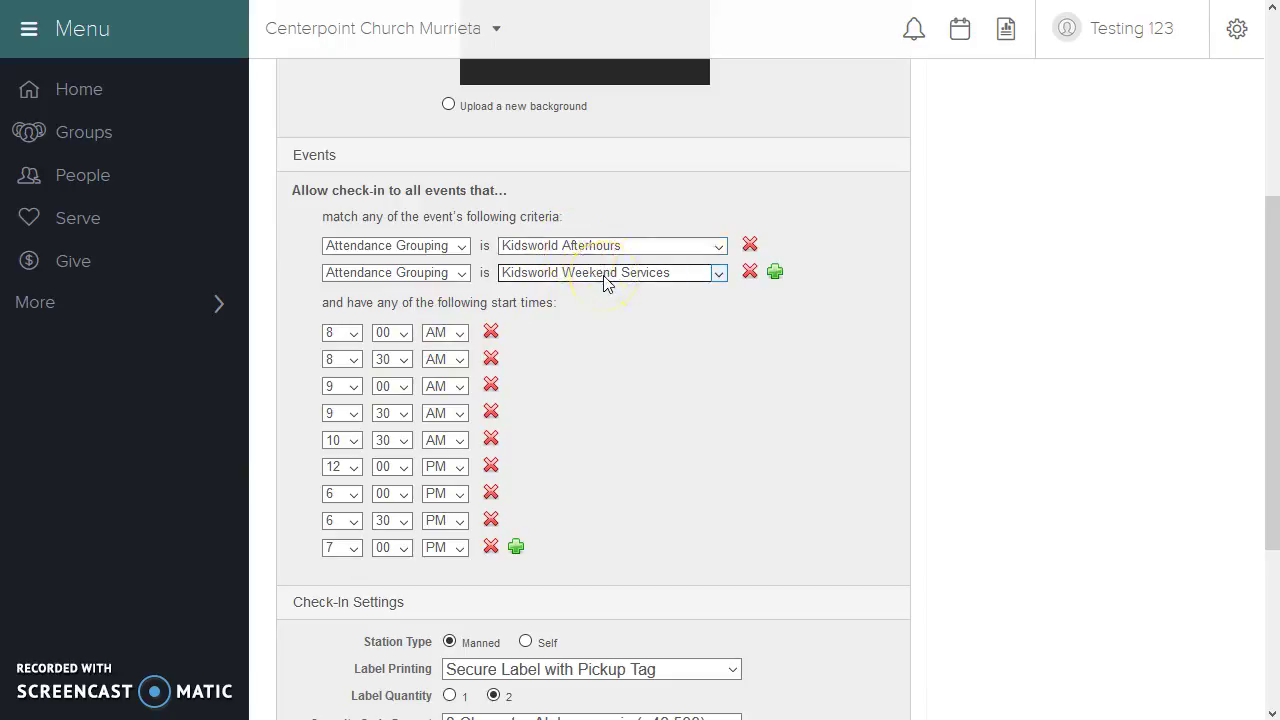
{"action": "left_click", "coordinate": [672, 443]}
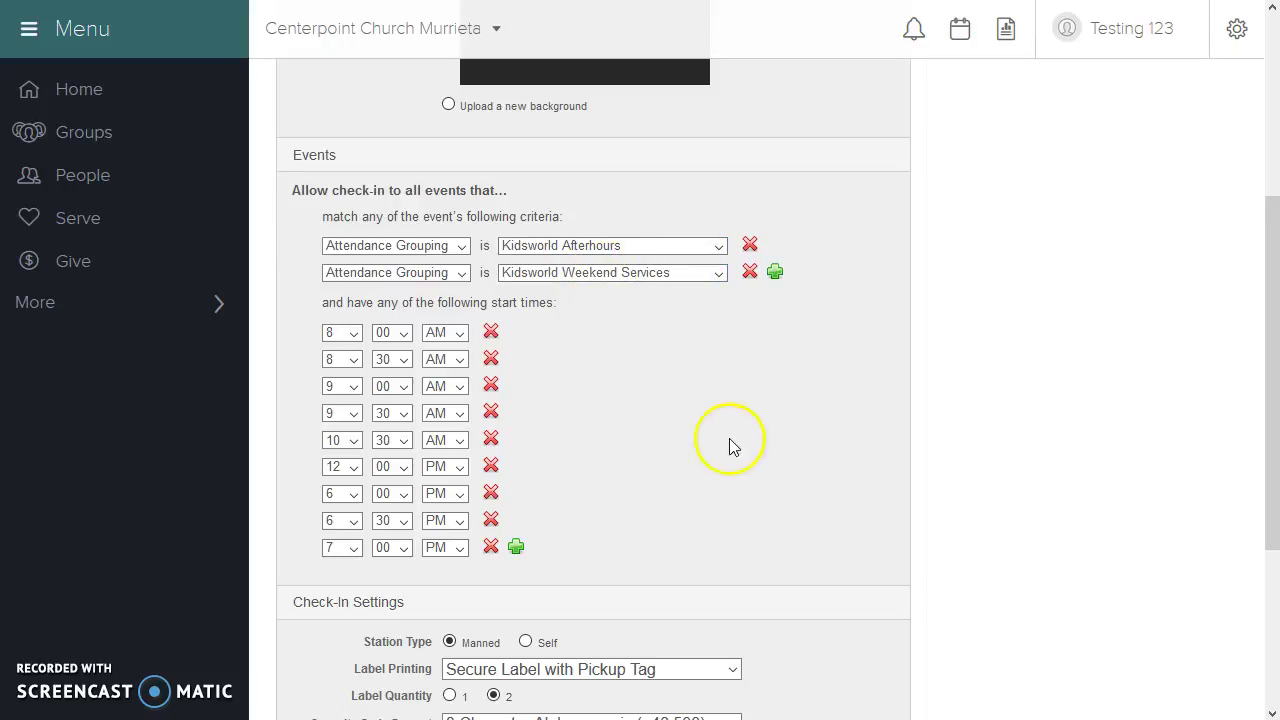
{"action": "scroll", "coordinate": [831, 509], "scroll_direction": "down", "scroll_amount": 3}
{"action": "scroll", "coordinate": [831, 509], "scroll_direction": "down", "scroll_amount": 1}
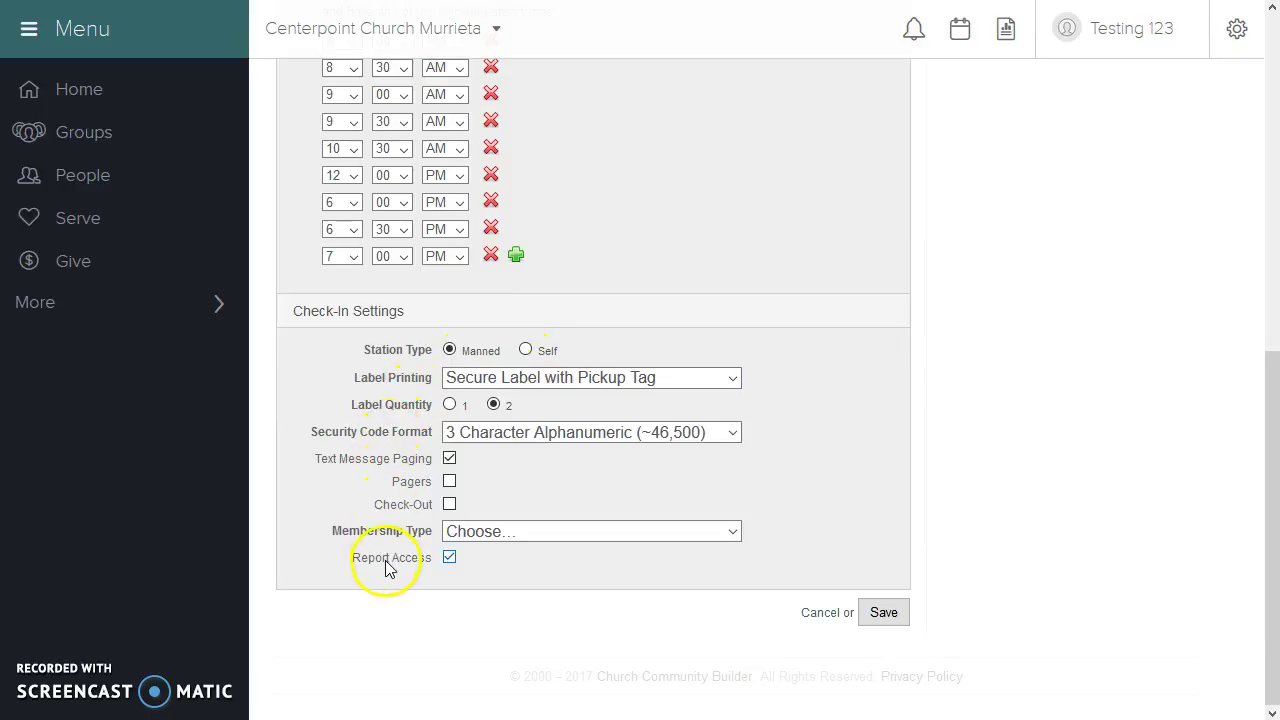
{"action": "left_click", "coordinate": [884, 618]}
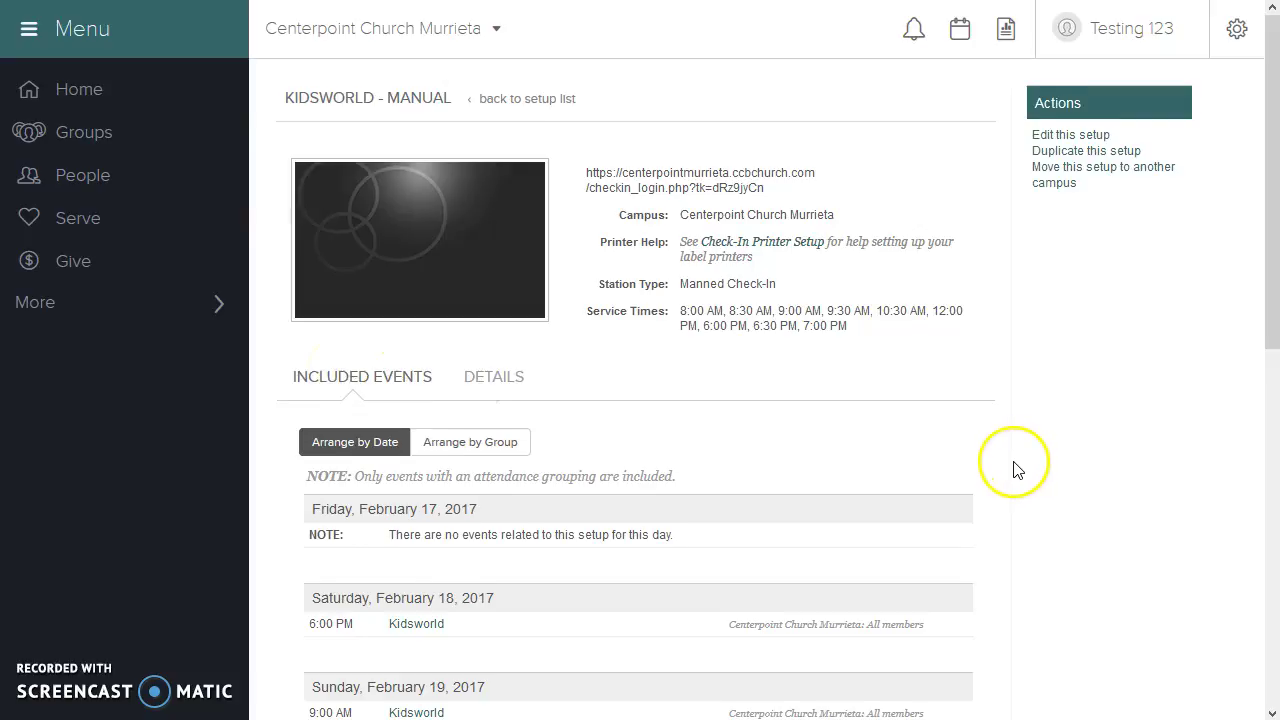
Review the included events, then arrange them by group: four Kidsworld services, two childcare events
{"action": "scroll", "coordinate": [1015, 475], "scroll_direction": "down", "scroll_amount": 2}
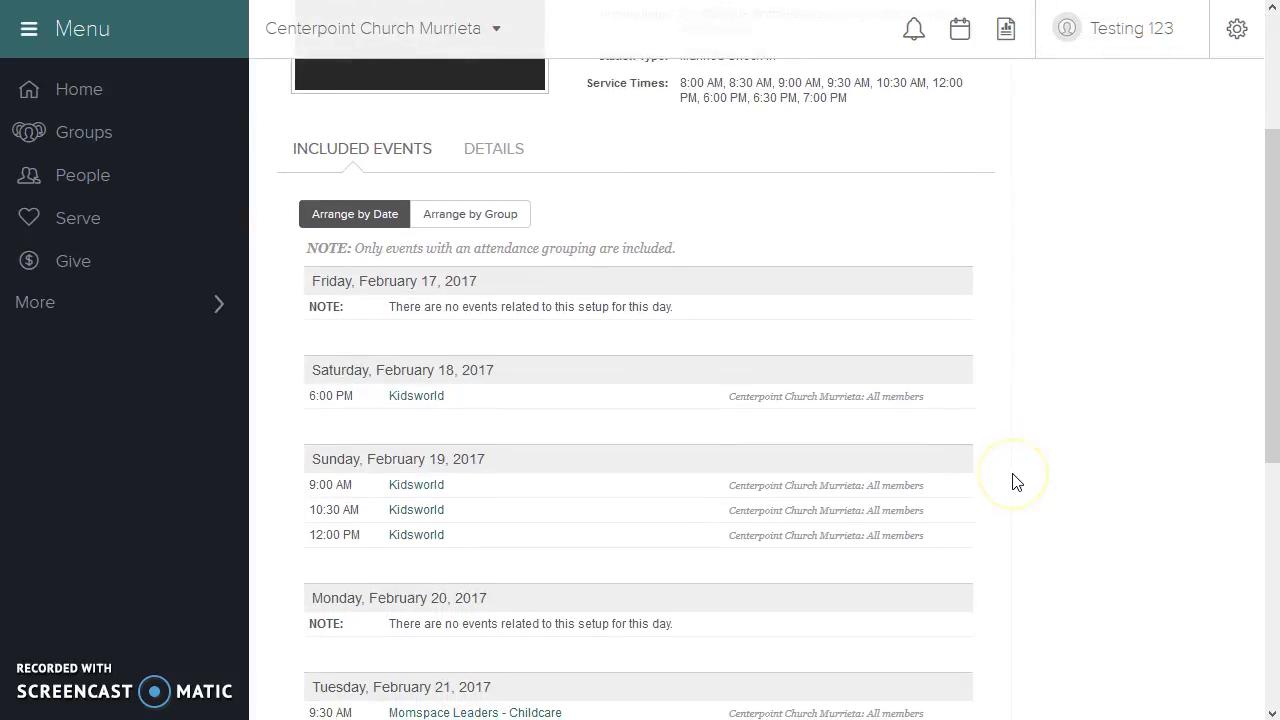
{"action": "scroll", "coordinate": [1015, 481], "scroll_direction": "down", "scroll_amount": 2}
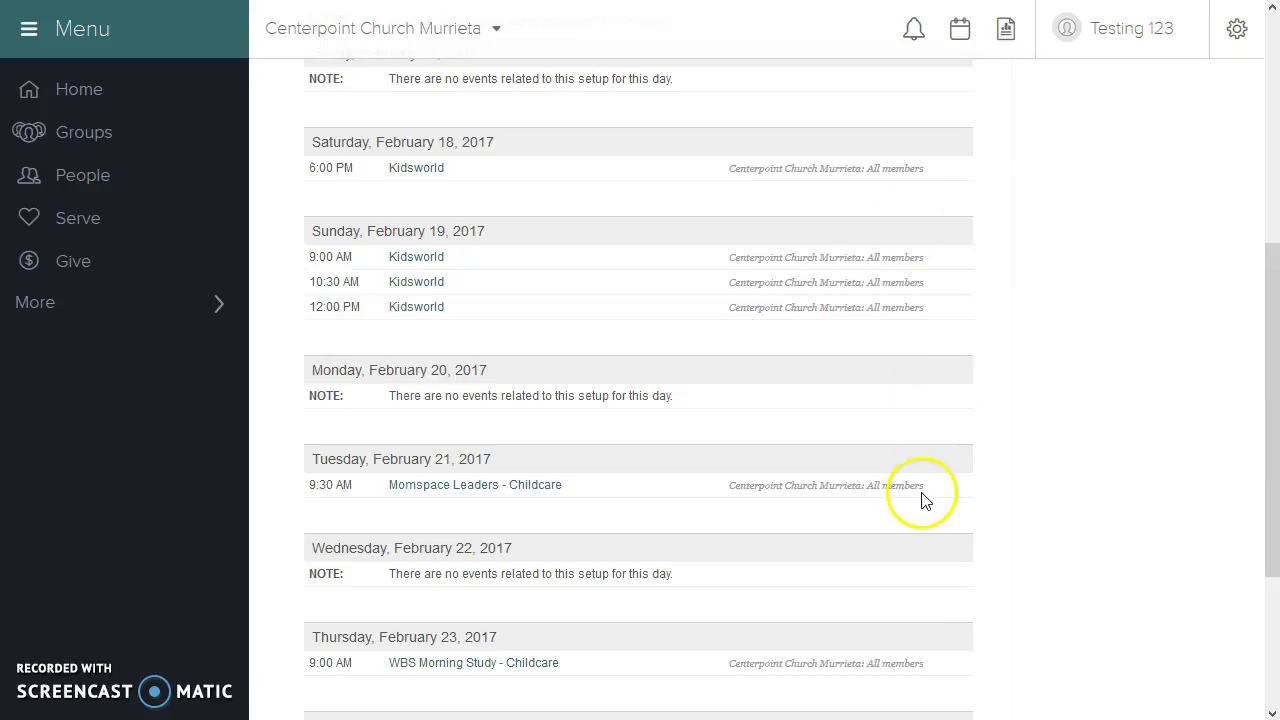
{"action": "scroll", "coordinate": [932, 495], "scroll_direction": "down", "scroll_amount": 1}
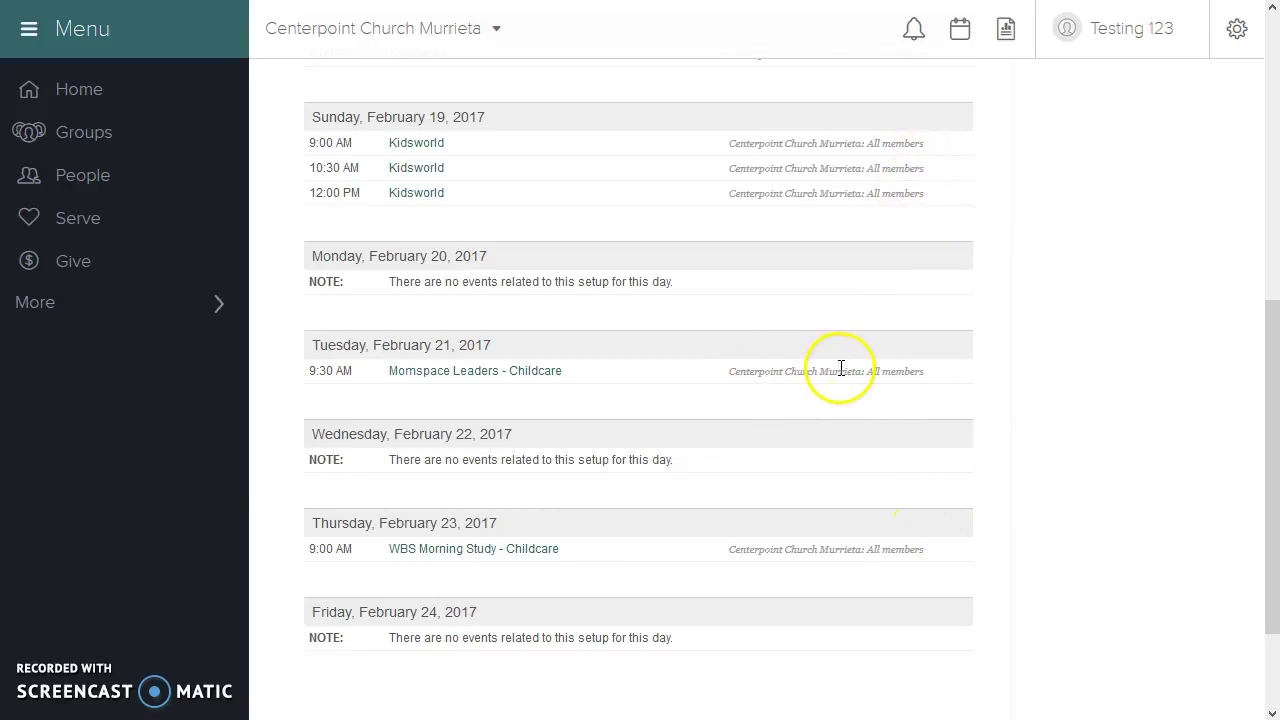
{"action": "scroll", "coordinate": [925, 550], "scroll_direction": "down", "scroll_amount": 3}
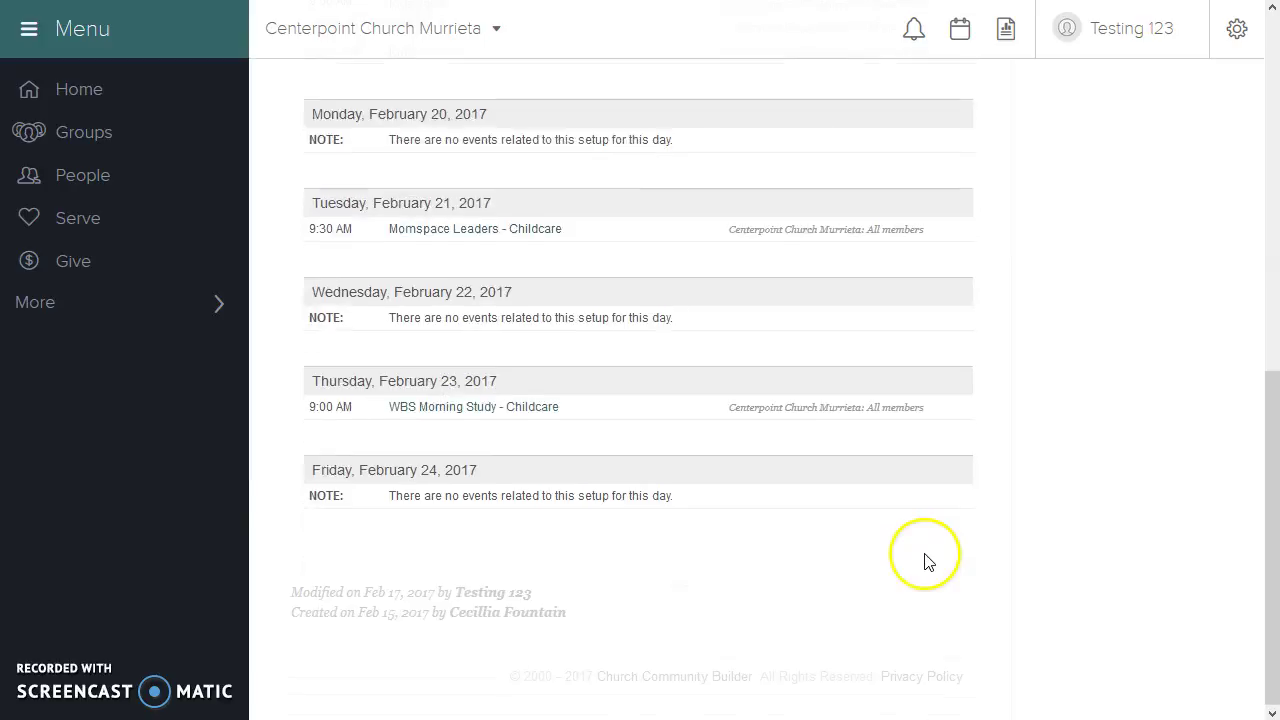
{"action": "scroll", "coordinate": [926, 557], "scroll_direction": "up", "scroll_amount": 3}
{"action": "scroll", "coordinate": [926, 557], "scroll_direction": "up", "scroll_amount": 2}
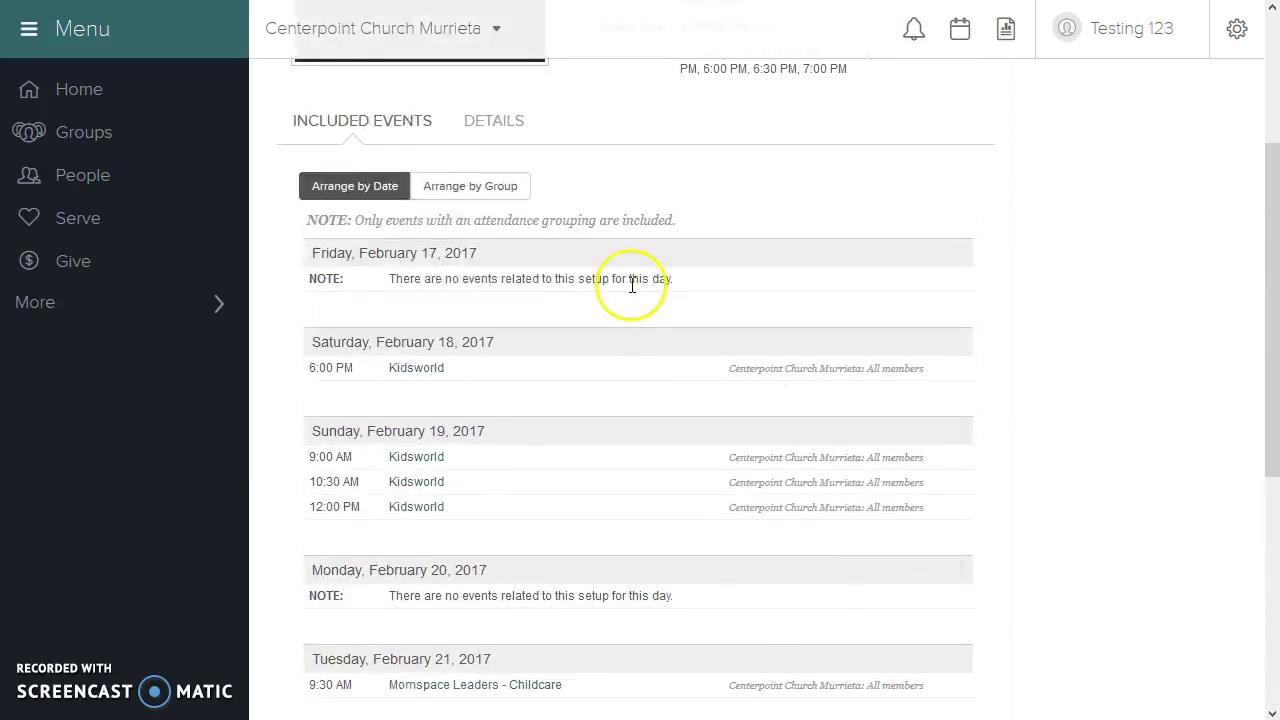
{"action": "left_click", "coordinate": [471, 188]}
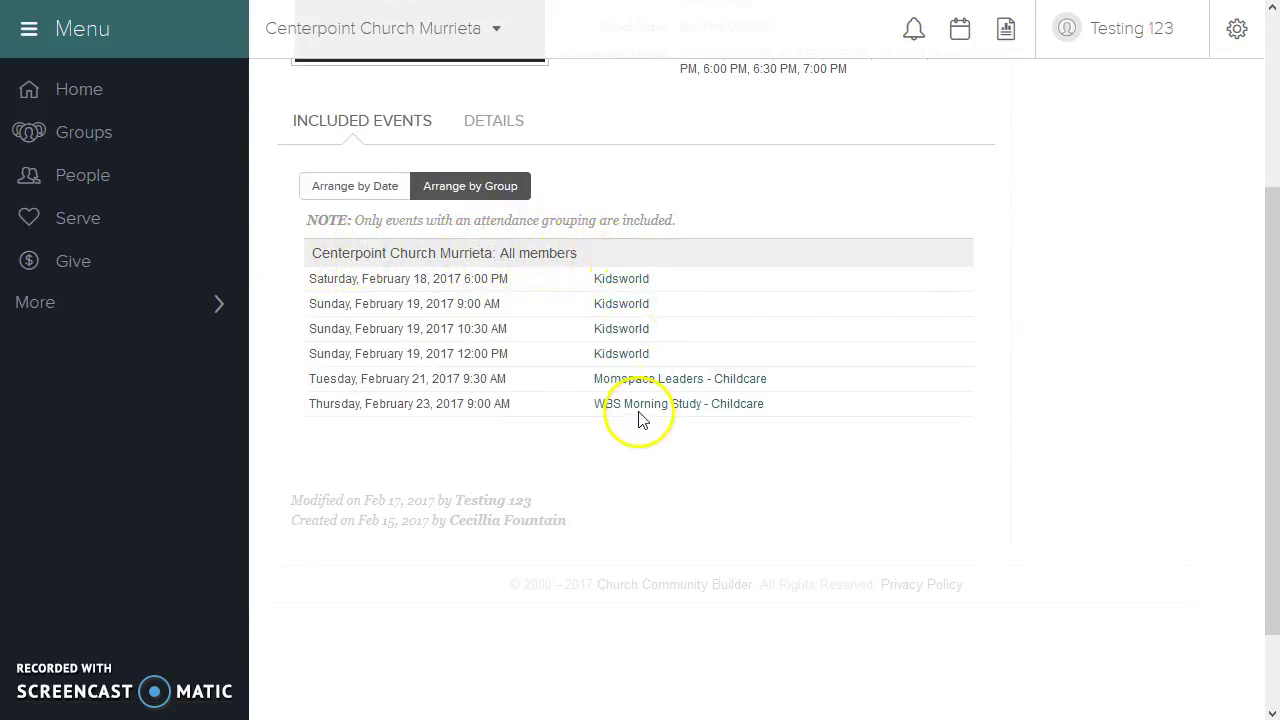
{"action": "scroll", "coordinate": [640, 420], "scroll_direction": "up", "scroll_amount": 3}
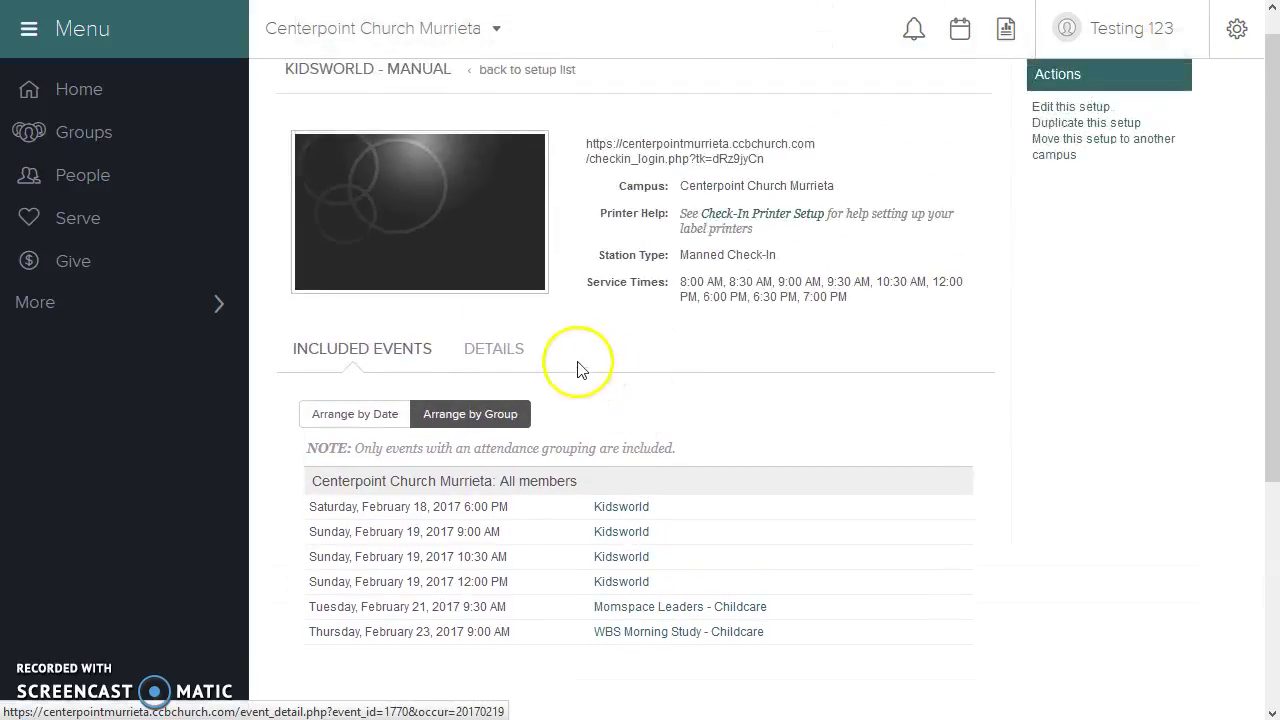
View Kidsworld - Manual details: secure pickup-tag labels, quantity 2, text paging on, check-out off
{"action": "left_click", "coordinate": [501, 353]}
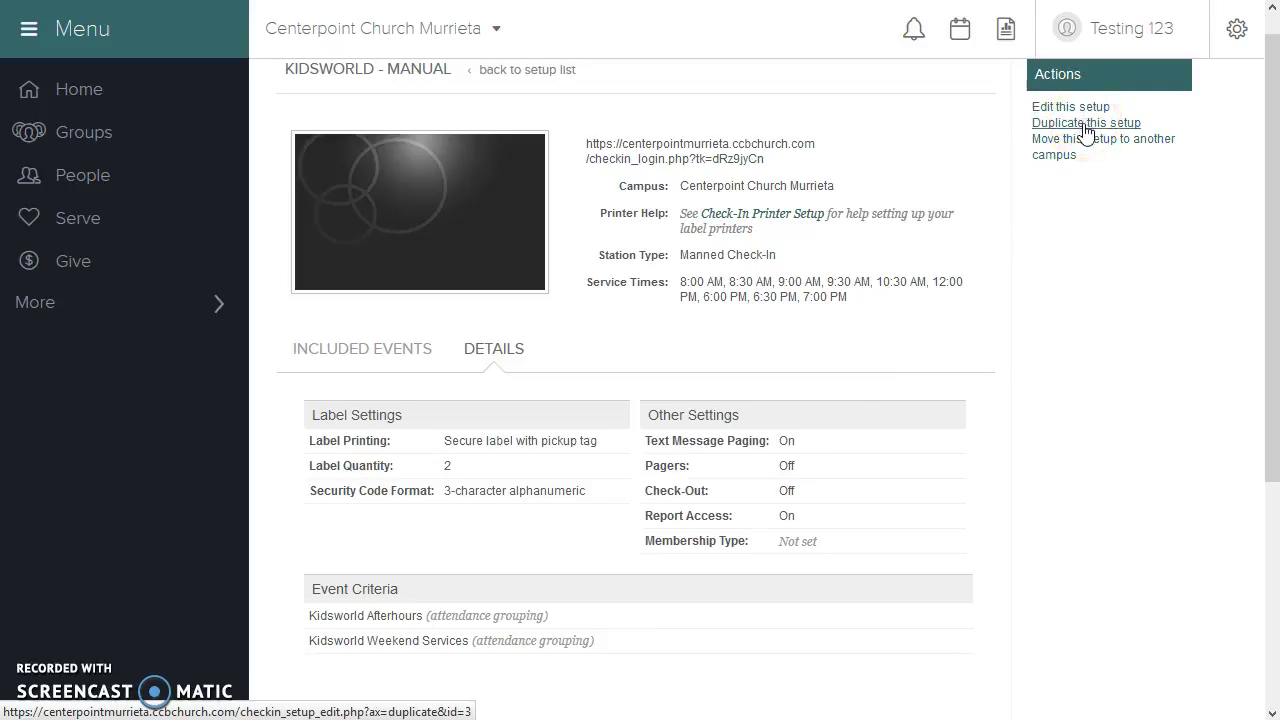
{"action": "left_click", "coordinate": [1080, 153]}
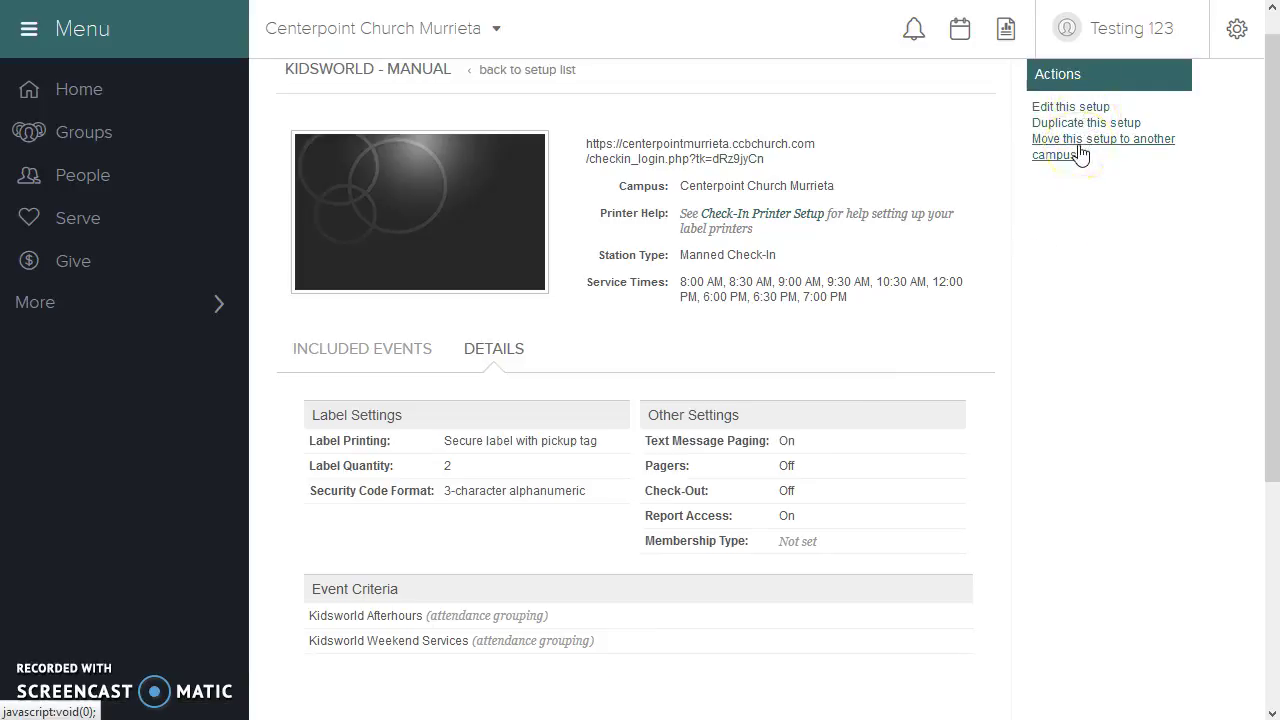
{"action": "left_click", "coordinate": [1080, 133]}
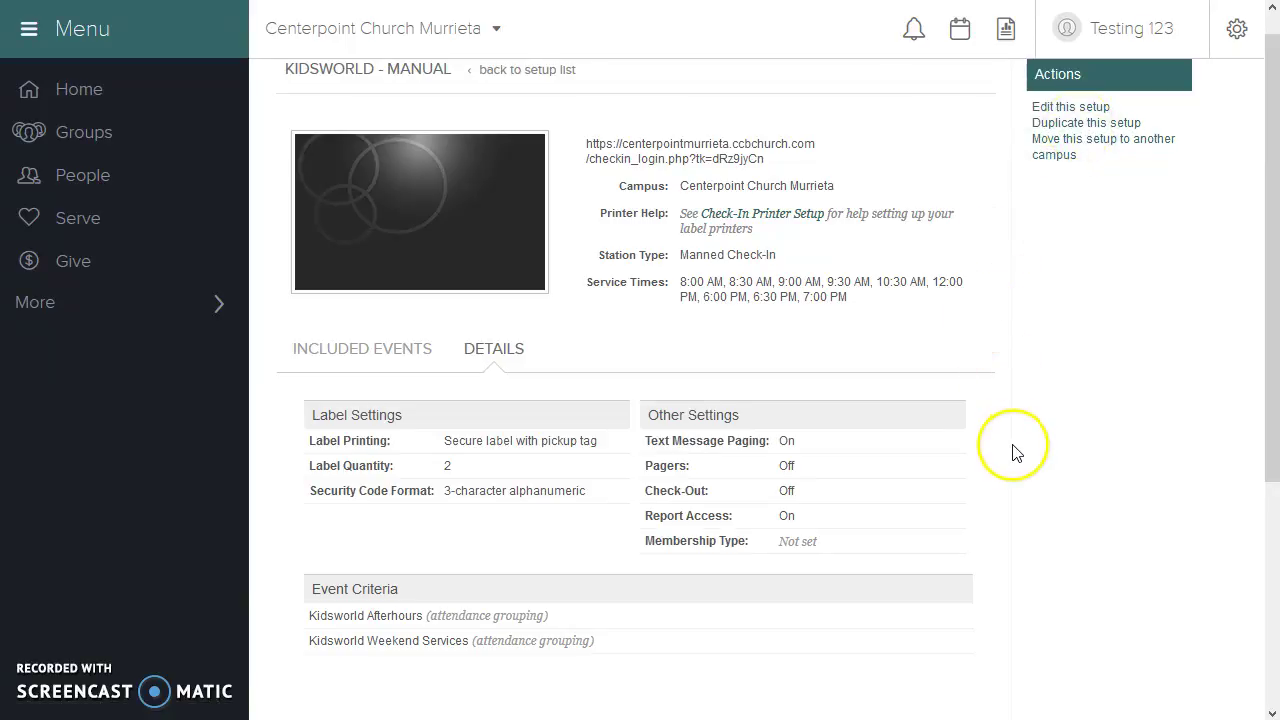
{"action": "scroll", "coordinate": [983, 257], "scroll_direction": "up", "scroll_amount": 1}
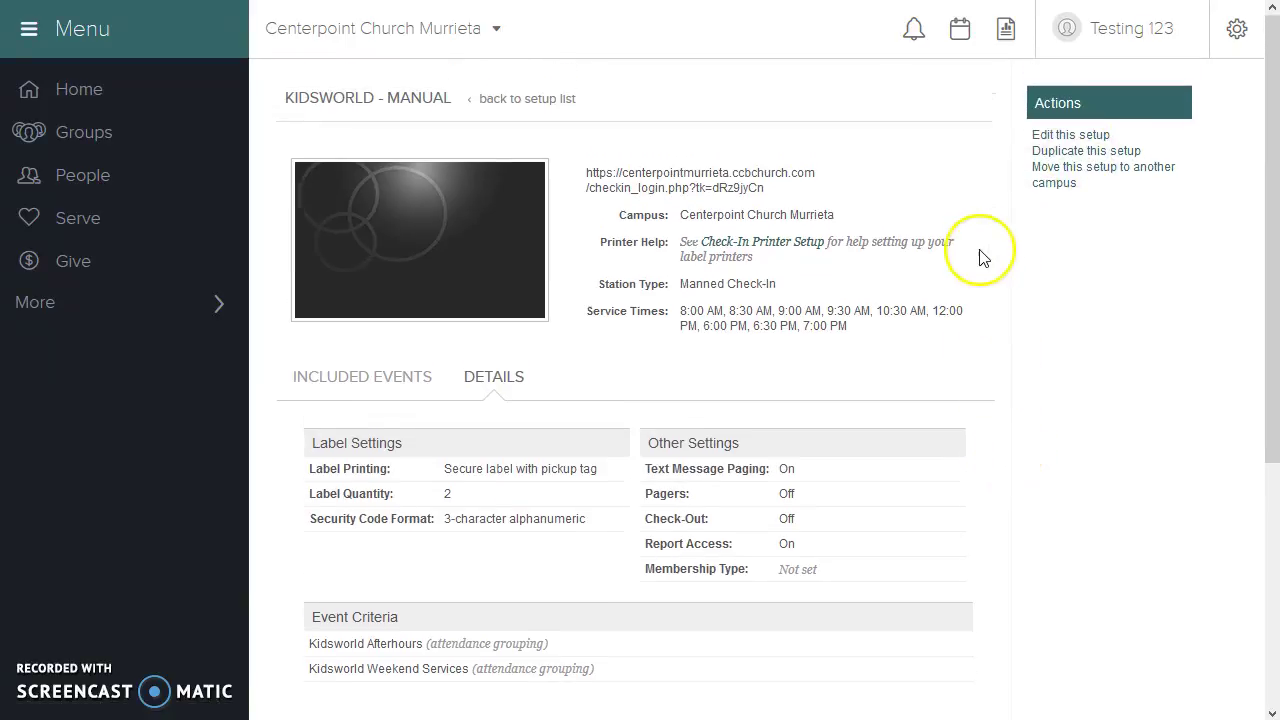
Duplicate Kidsworld - Manual and rename the copy to Kidsworld - Self
{"action": "left_click", "coordinate": [1051, 152]}
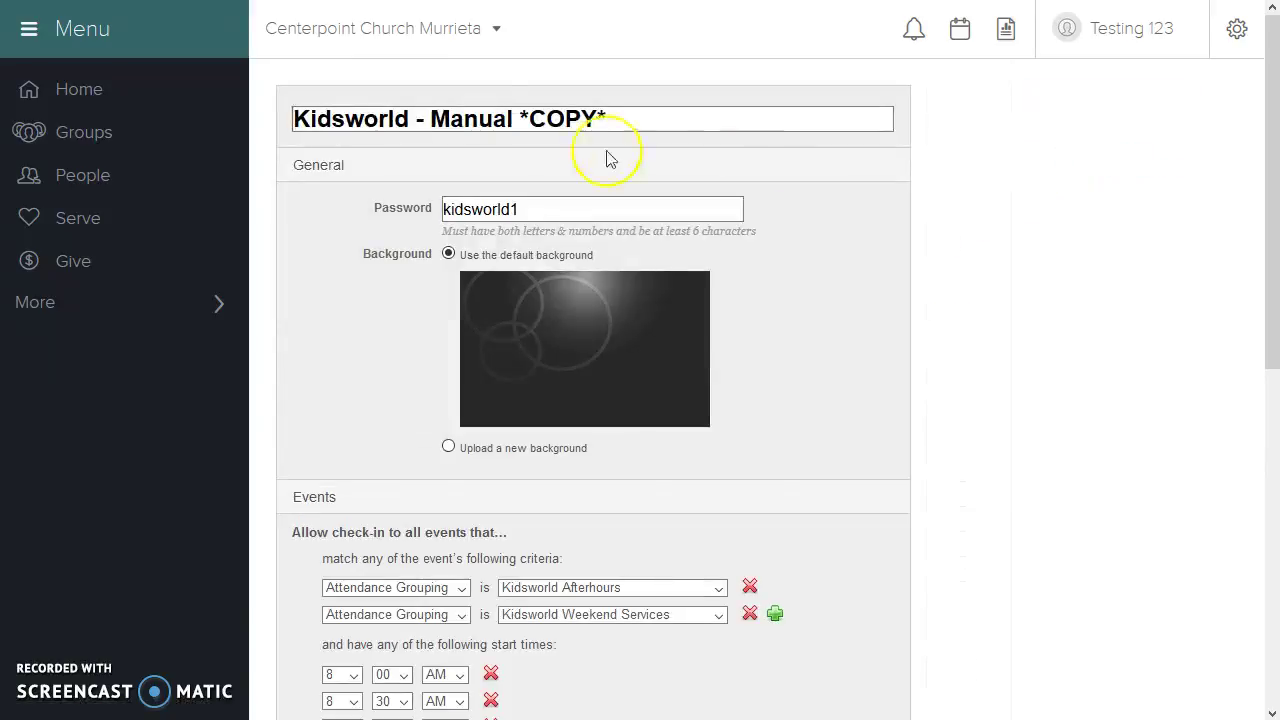
{"action": "left_click_drag", "start_coordinate": [430, 120], "coordinate": [634, 120]}
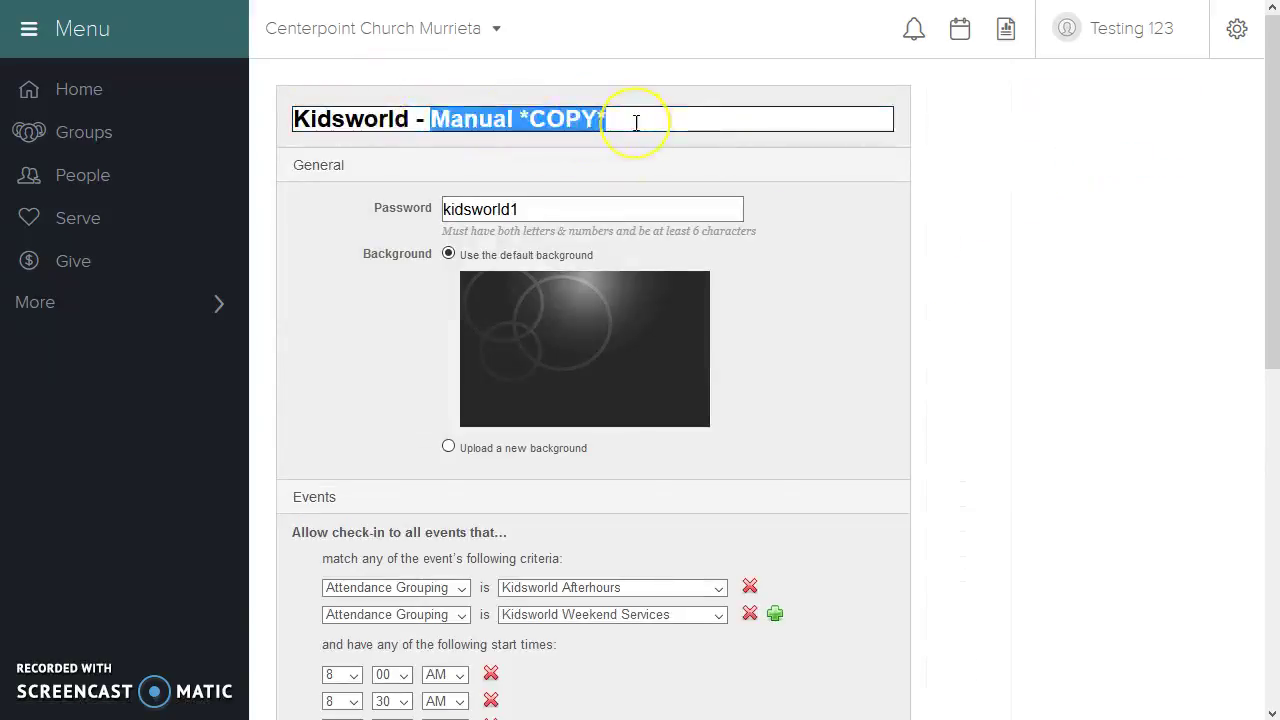
{"action": "type", "text": "Self"}
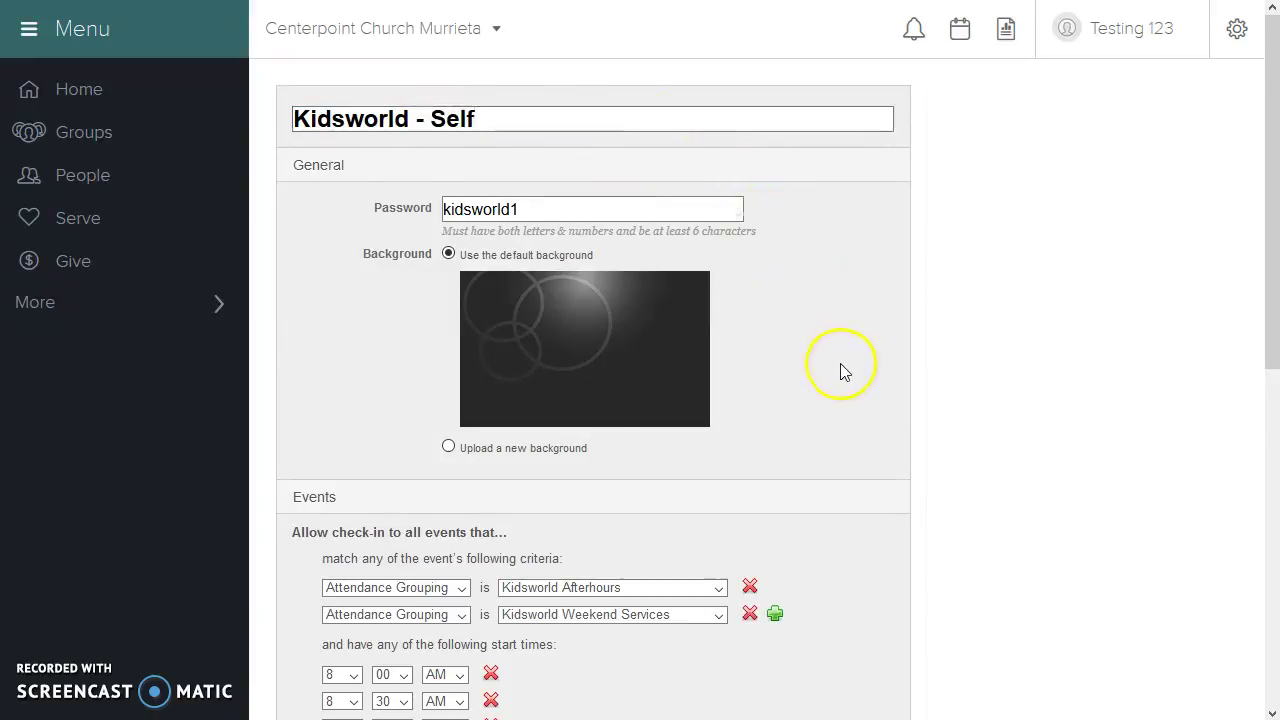
Set the copy to Self station type with Touch Screen on, and save it
{"action": "scroll", "coordinate": [843, 369], "scroll_direction": "down", "scroll_amount": 3}
{"action": "scroll", "coordinate": [845, 382], "scroll_direction": "down", "scroll_amount": 3}
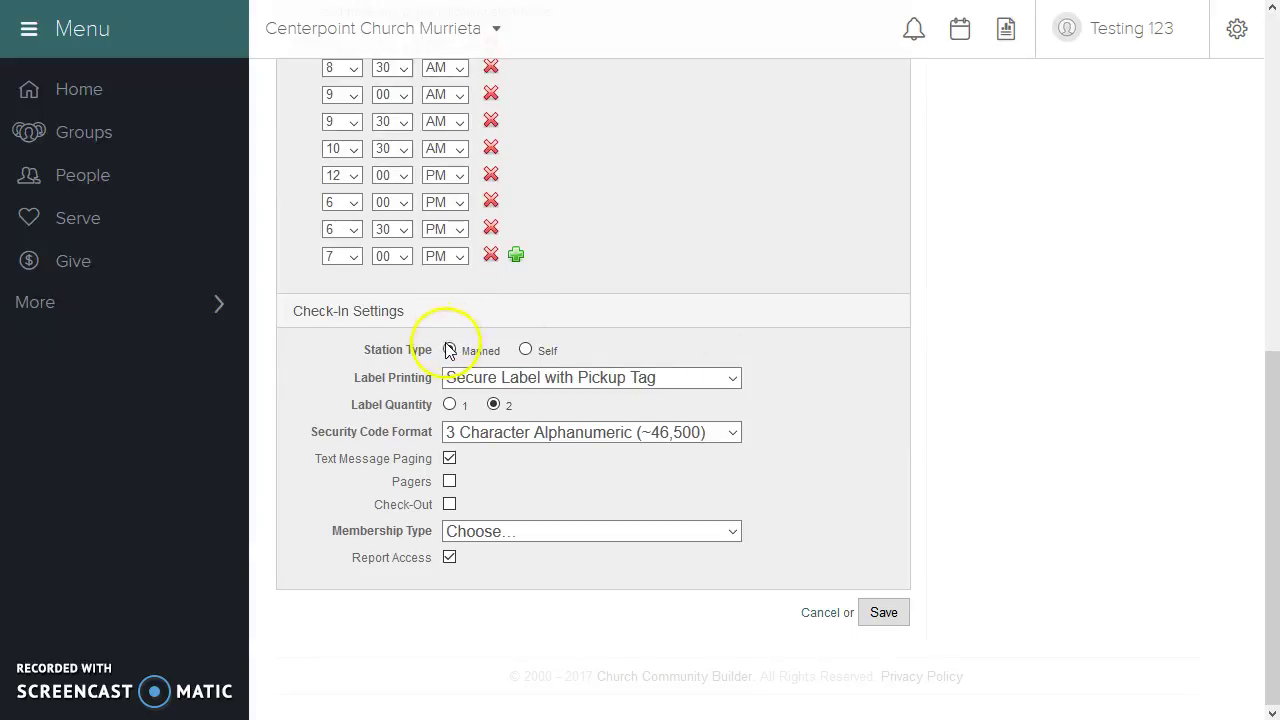
{"action": "left_click", "coordinate": [526, 350]}
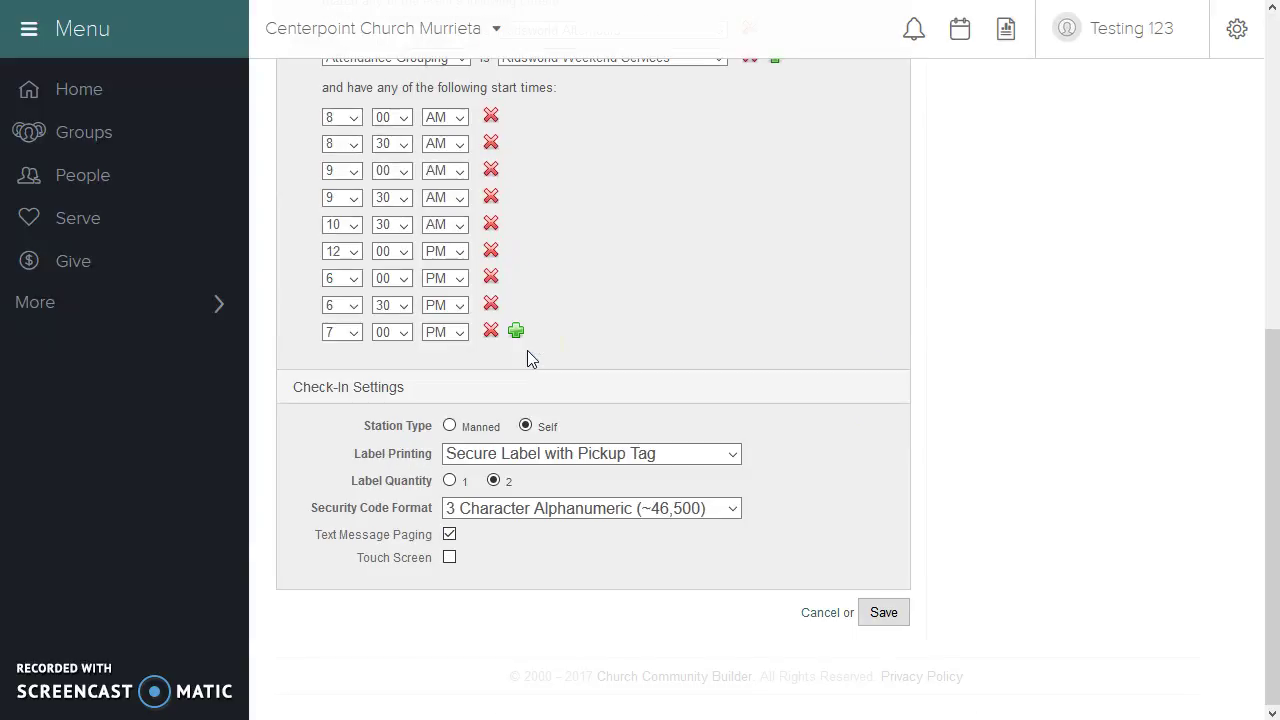
{"action": "left_click", "coordinate": [450, 558]}
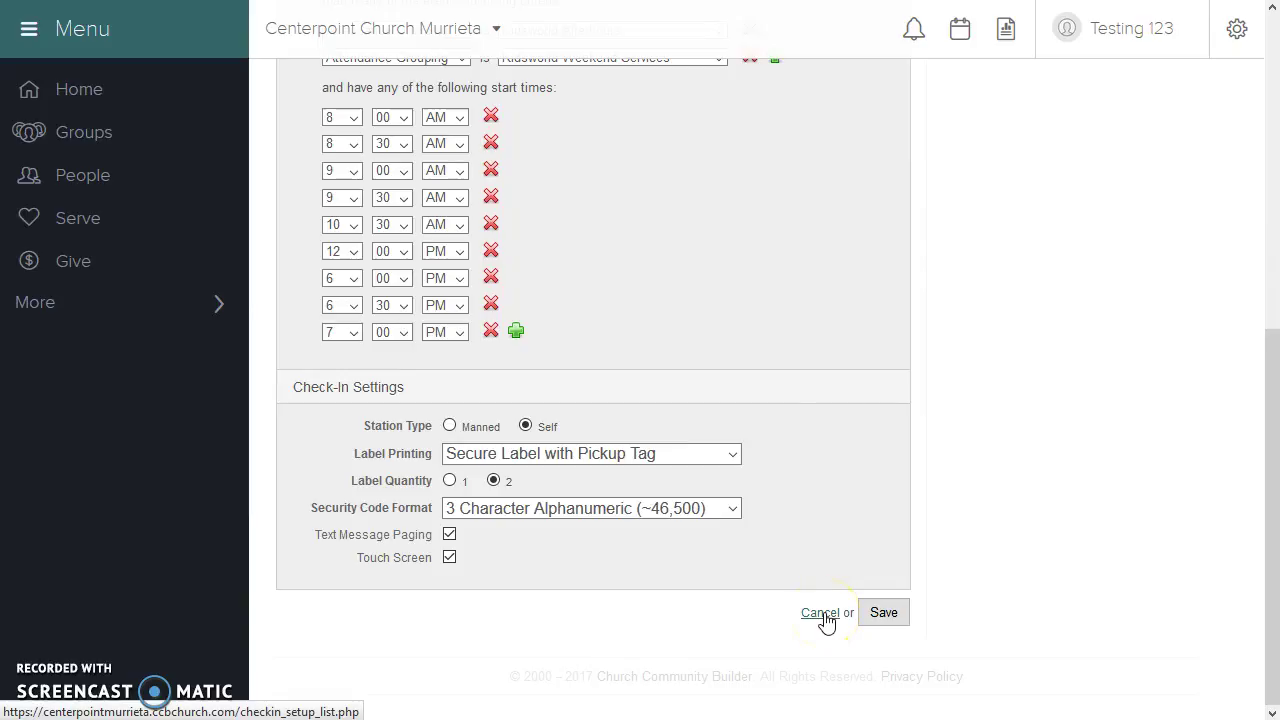
{"action": "left_click", "coordinate": [884, 613]}
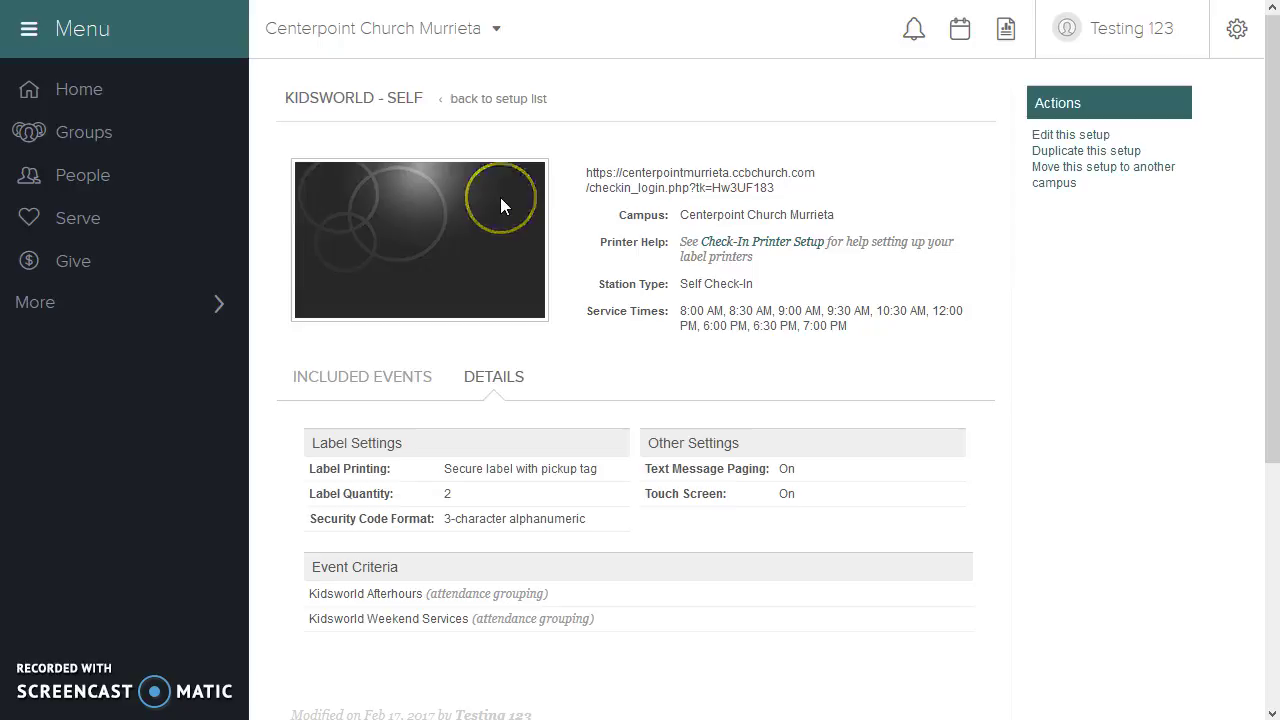
Return to the check-in setups list and copy the campus check-in link address
{"action": "left_click", "coordinate": [497, 104]}
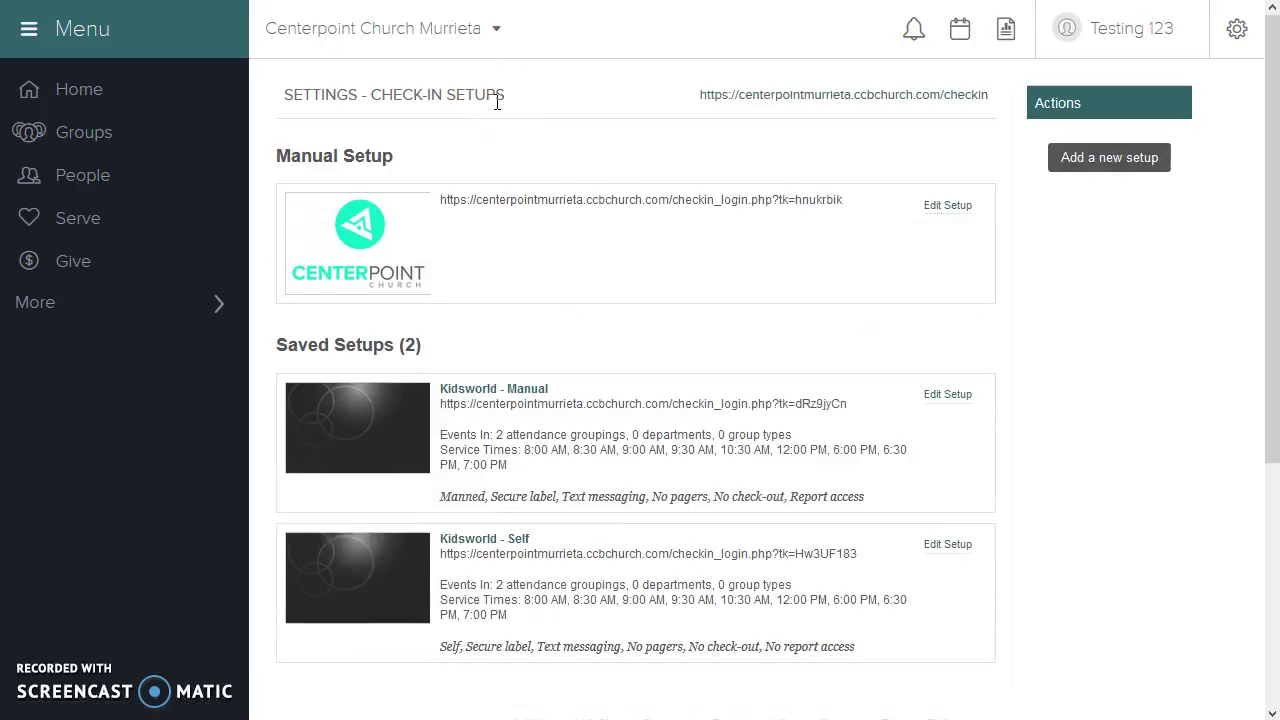
{"action": "left_click_drag", "start_coordinate": [700, 95], "coordinate": [955, 105]}
{"action": "left_click", "coordinate": [917, 106]}
{"action": "triple_click", "coordinate": [914, 106]}
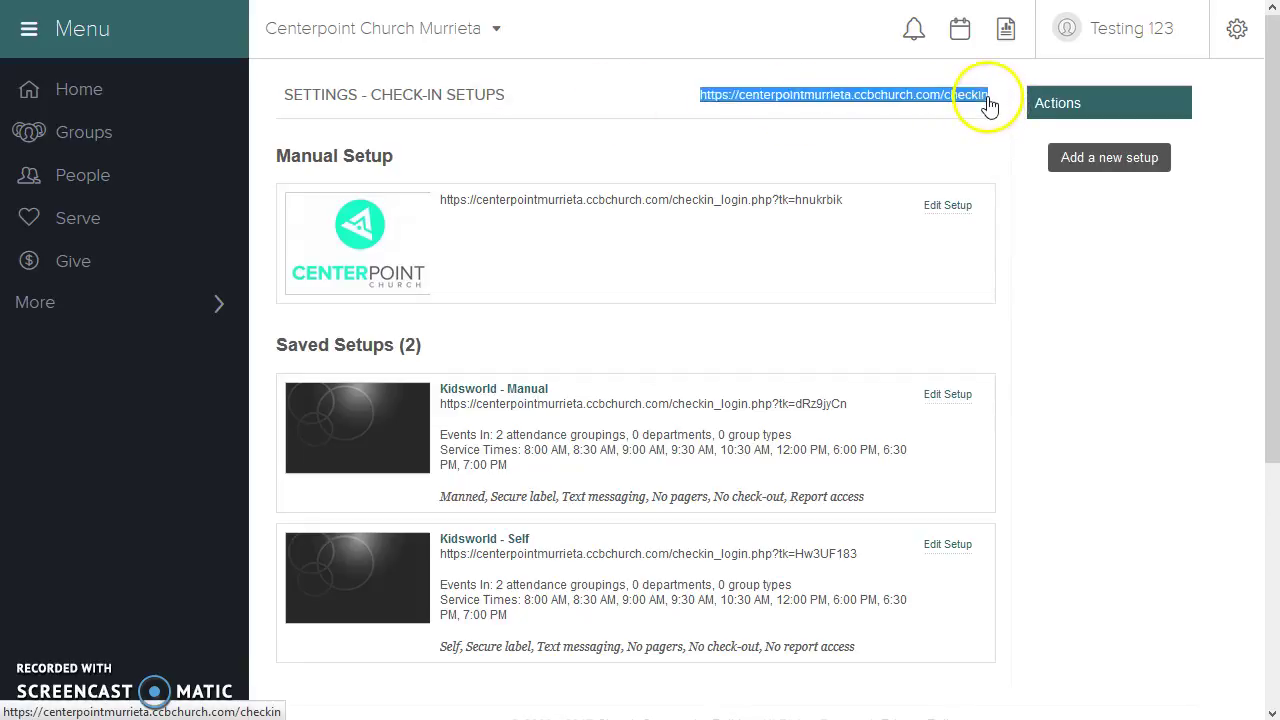
{"action": "right_click", "coordinate": [972, 106]}
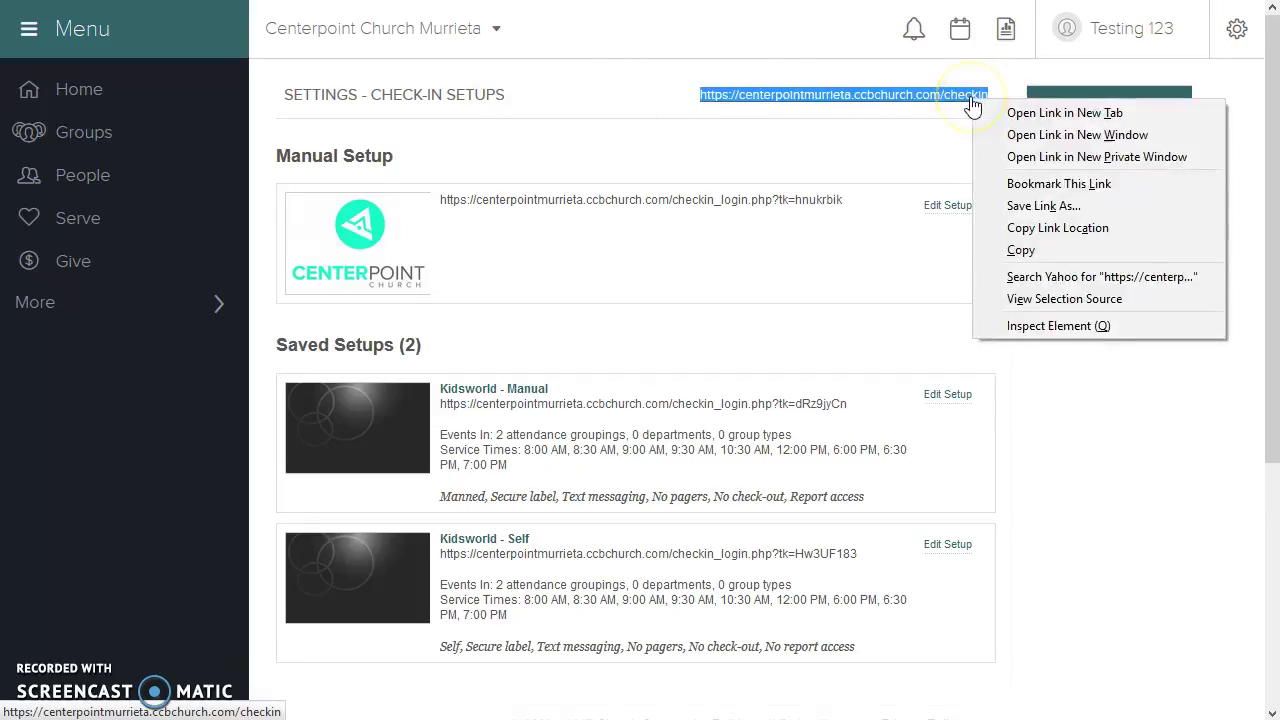
{"action": "left_click", "coordinate": [1028, 230]}
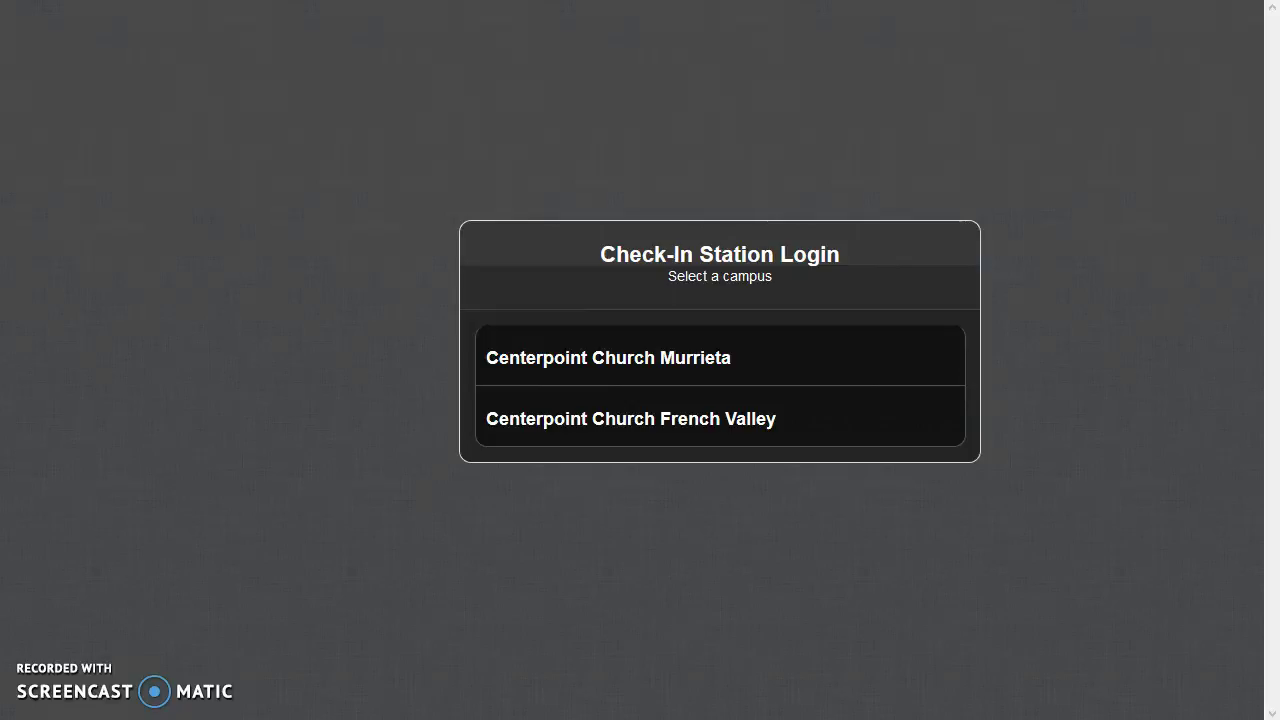
Load the copied check-in URL and choose the Centerpoint Church Murrieta campus
{"action": "key", "text": "ctrl+l"}
{"action": "key", "text": "ctrl+v"}
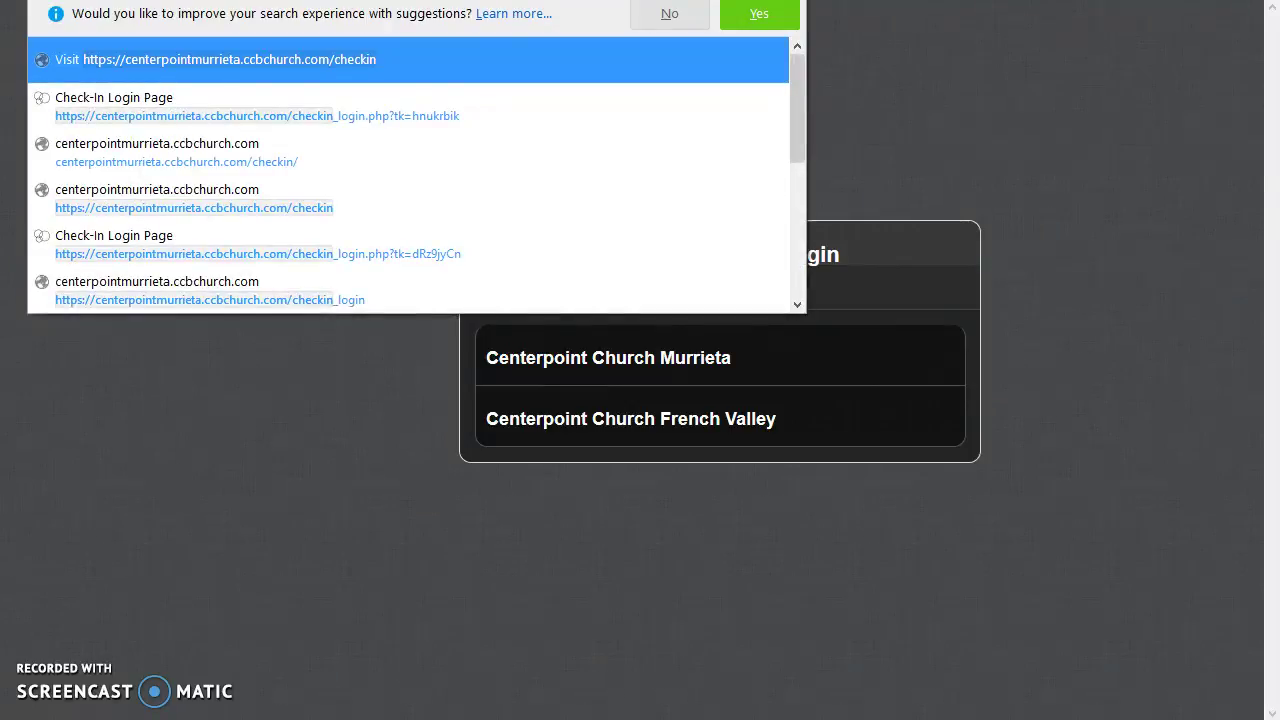
{"action": "key", "text": "Return"}
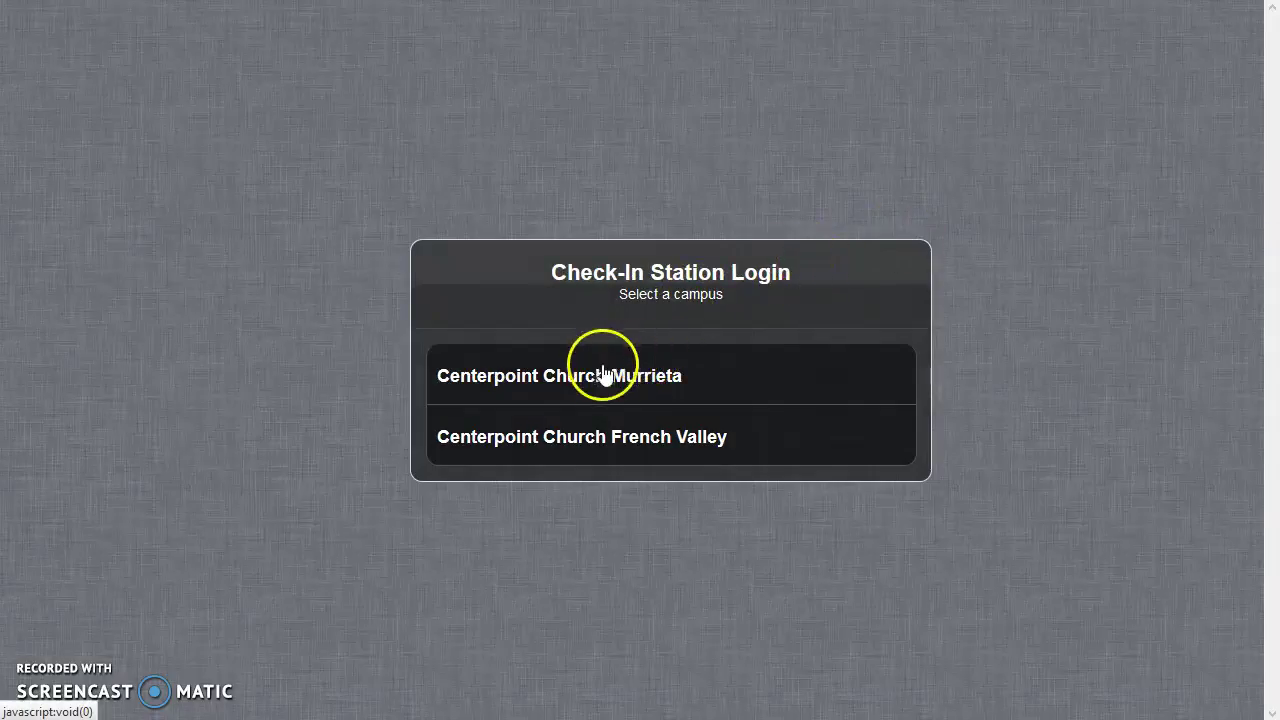
{"action": "left_click", "coordinate": [588, 385]}
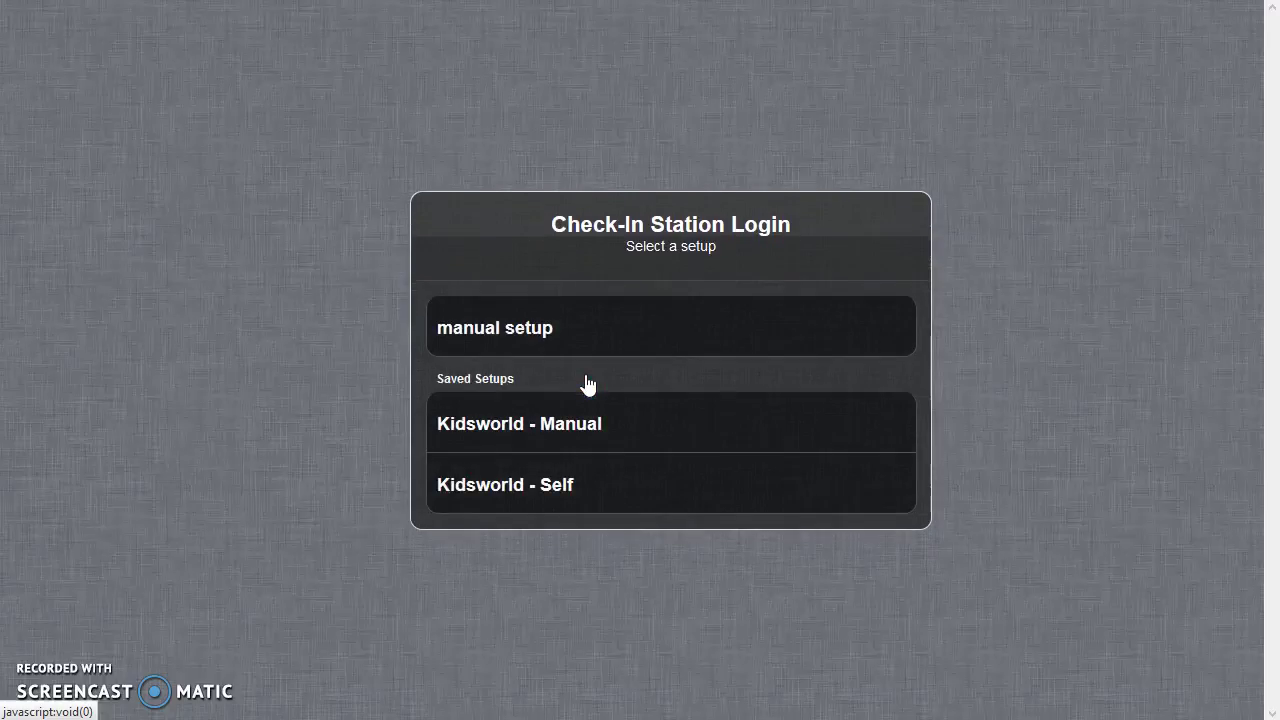
{"action": "left_click", "coordinate": [598, 327]}
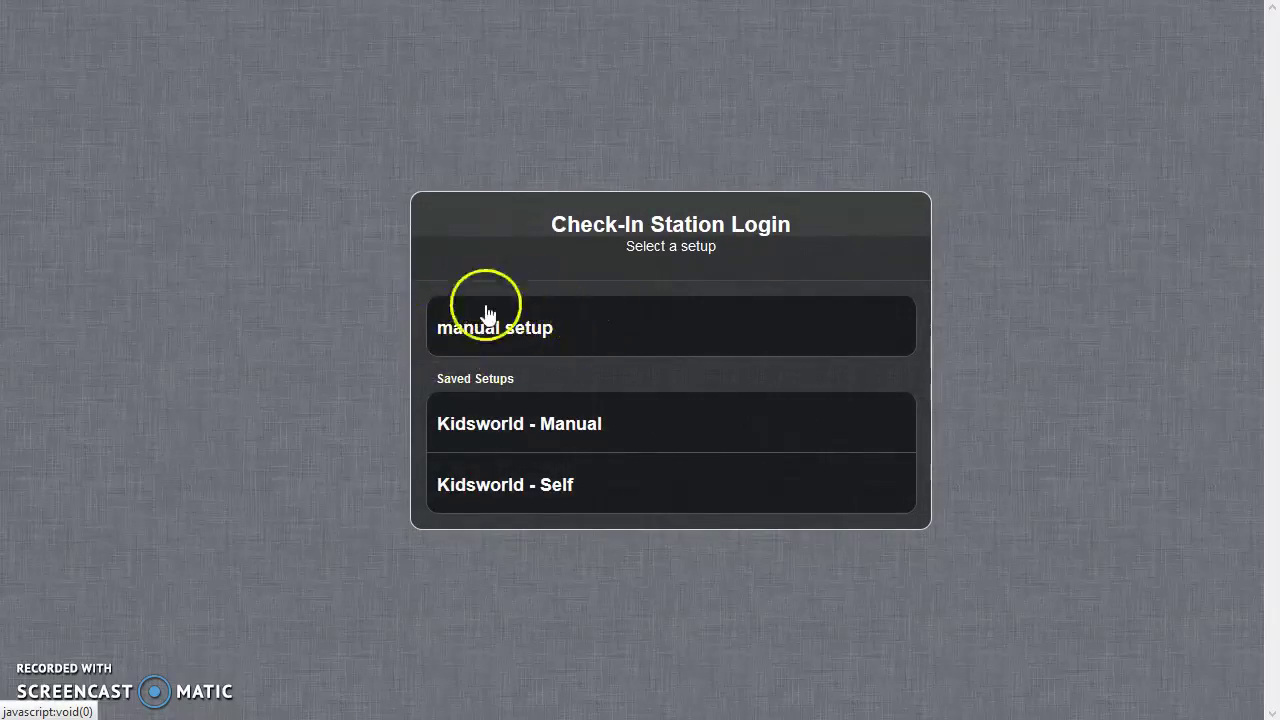